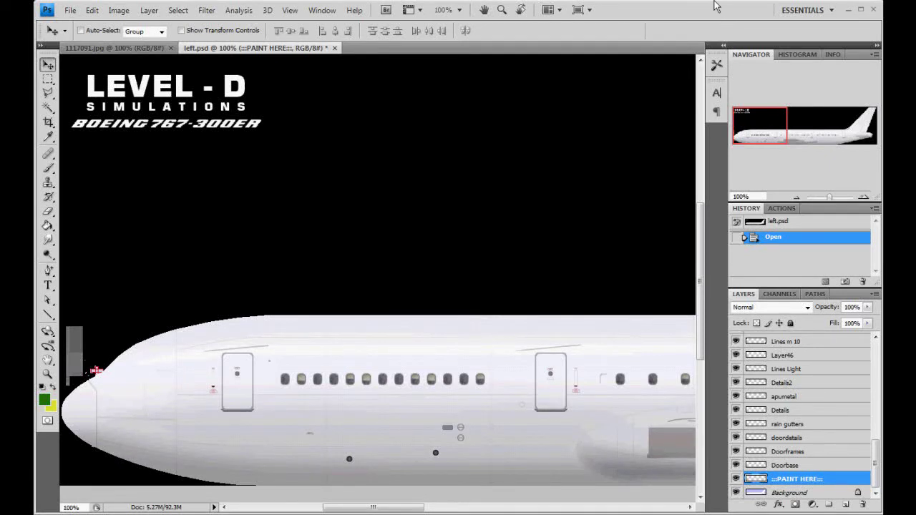
Close the 1117091.jpg KLM reference photo so only the left.psd template stays open
drag(774, 134, 752, 142)
click(118, 48)
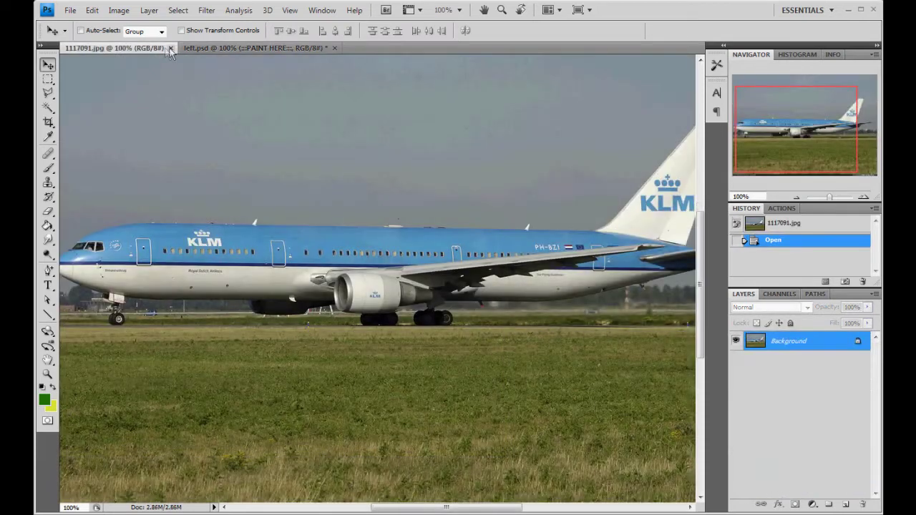
click(170, 47)
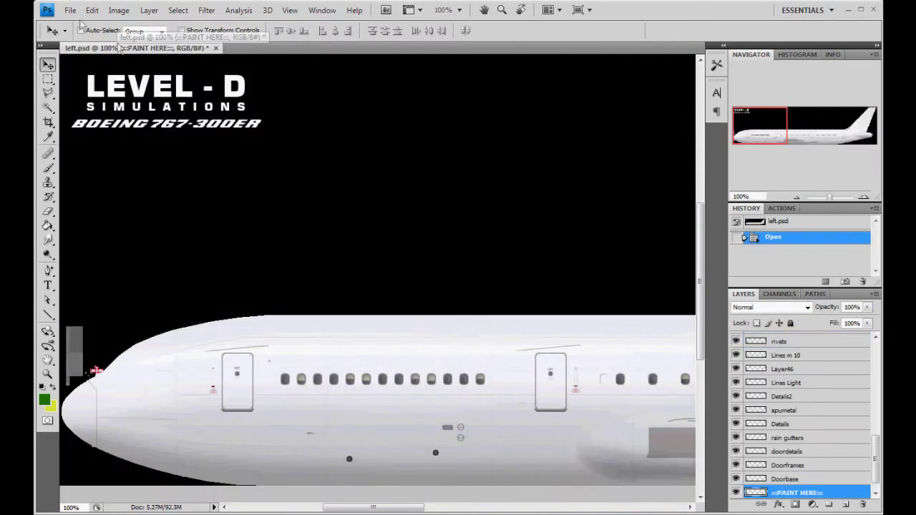
click(70, 10)
Open 0791962.jpg from the plane kit's ref folder and view it at 100%
click(83, 38)
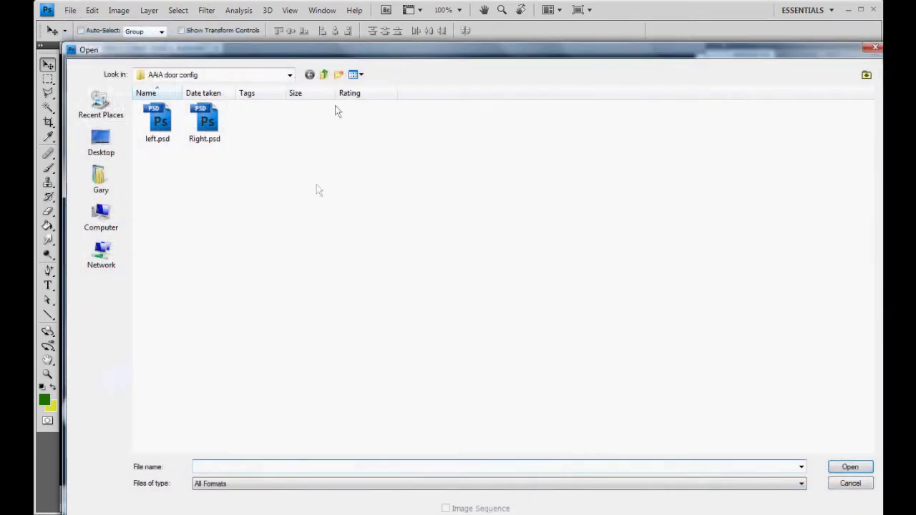
click(324, 75)
click(326, 77)
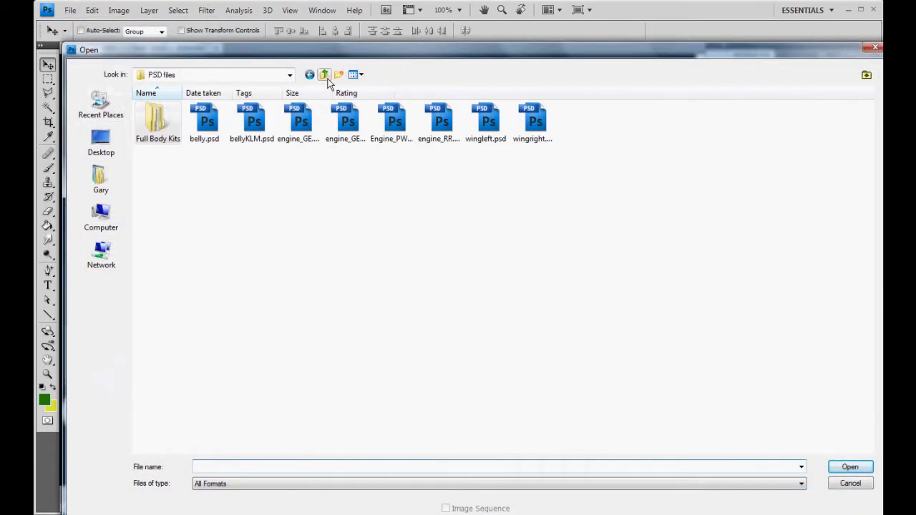
click(326, 79)
double_click(256, 133)
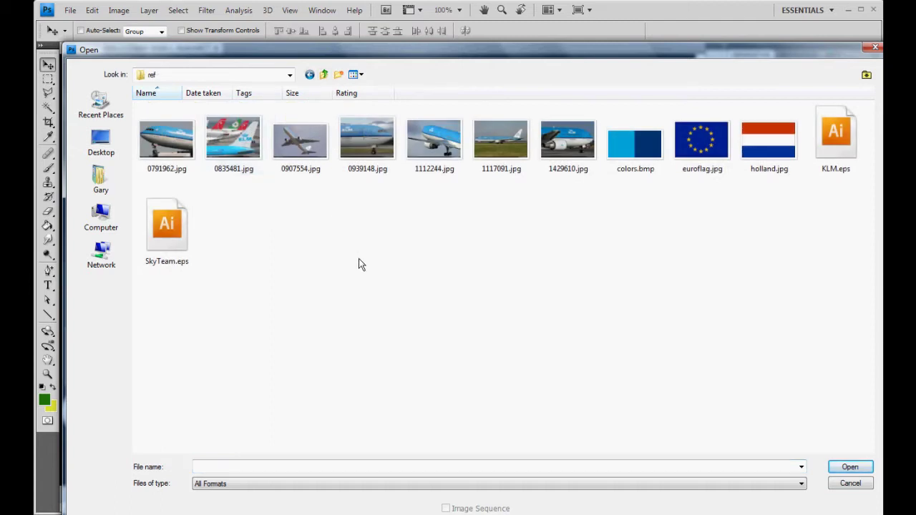
click(166, 143)
click(832, 466)
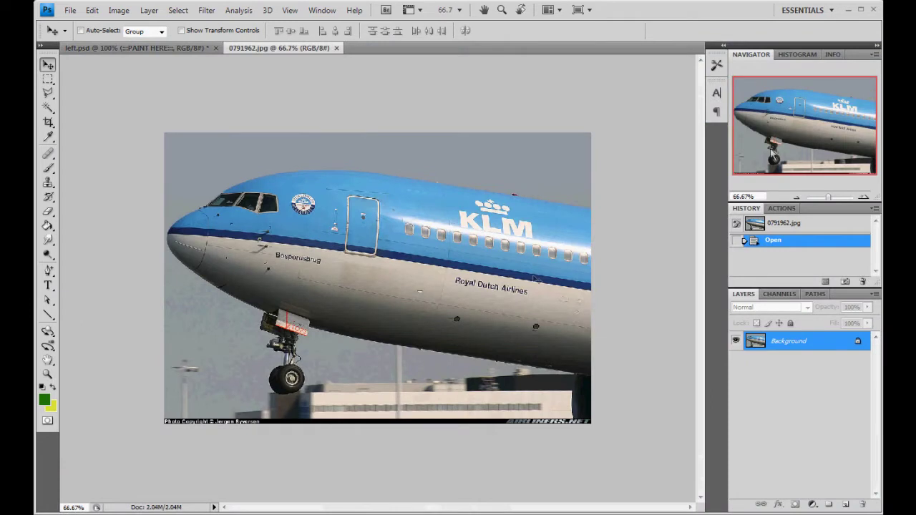
click(863, 197)
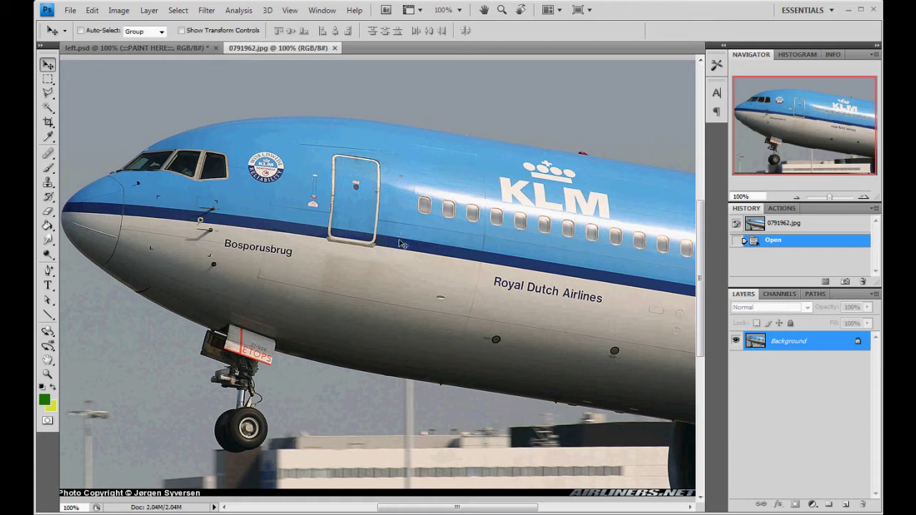
Open the colors.bmp colour sample image
click(70, 10)
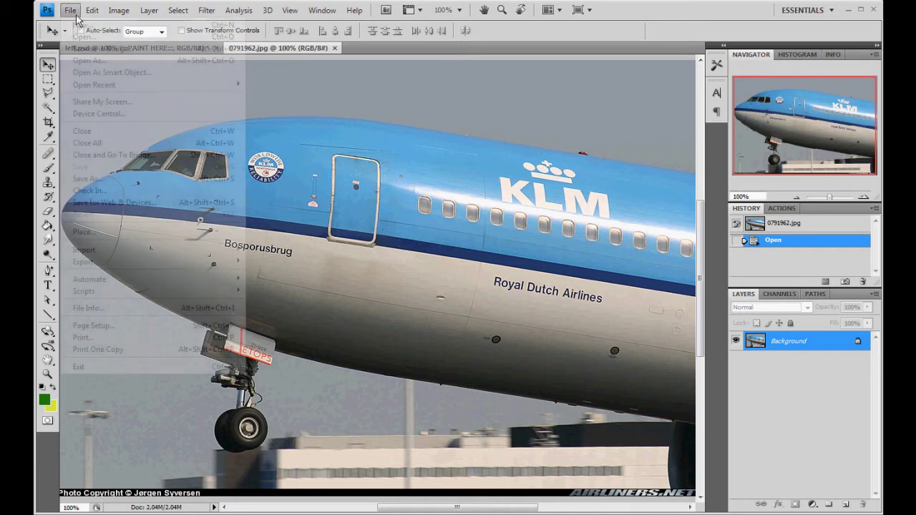
click(80, 35)
click(634, 143)
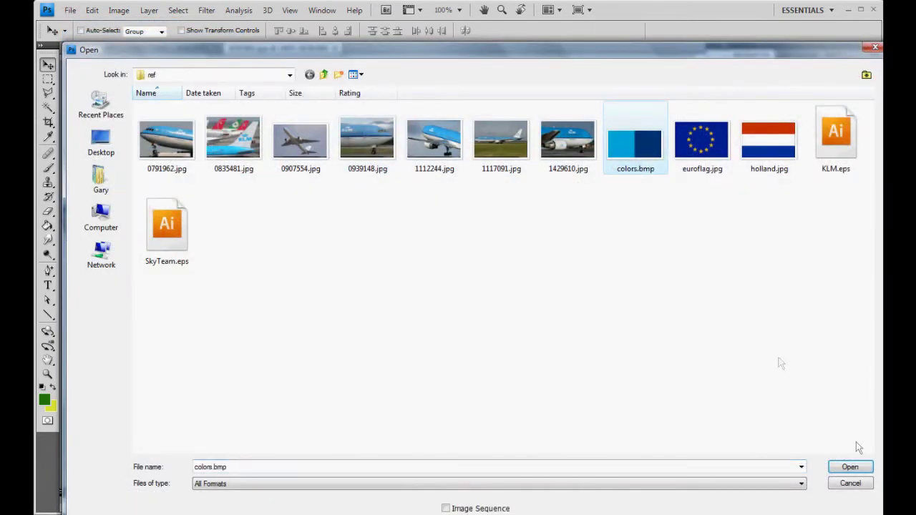
click(850, 466)
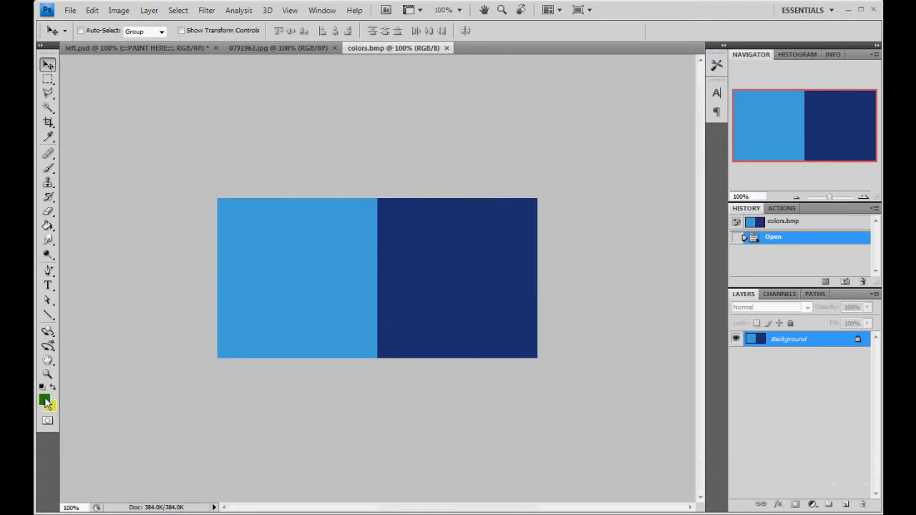
Sample light blue as foreground and dark blue as background, then close colors.bmp
click(45, 402)
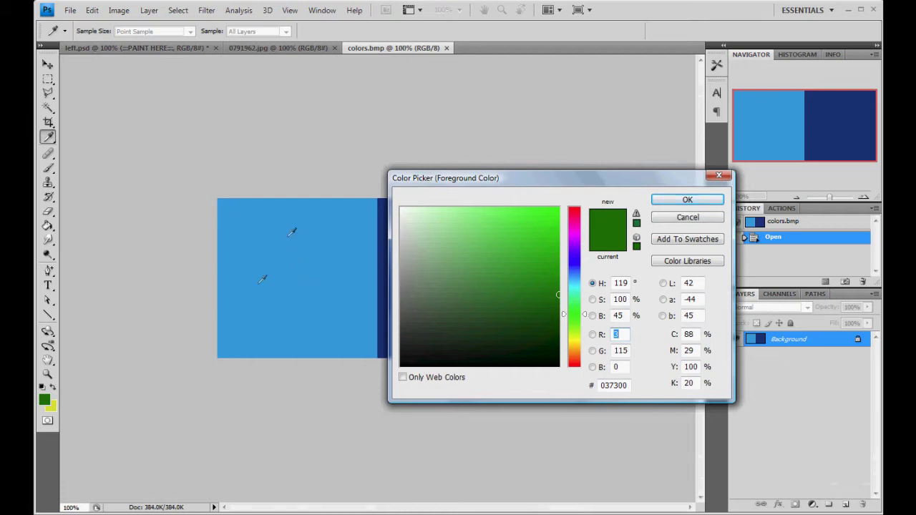
click(310, 270)
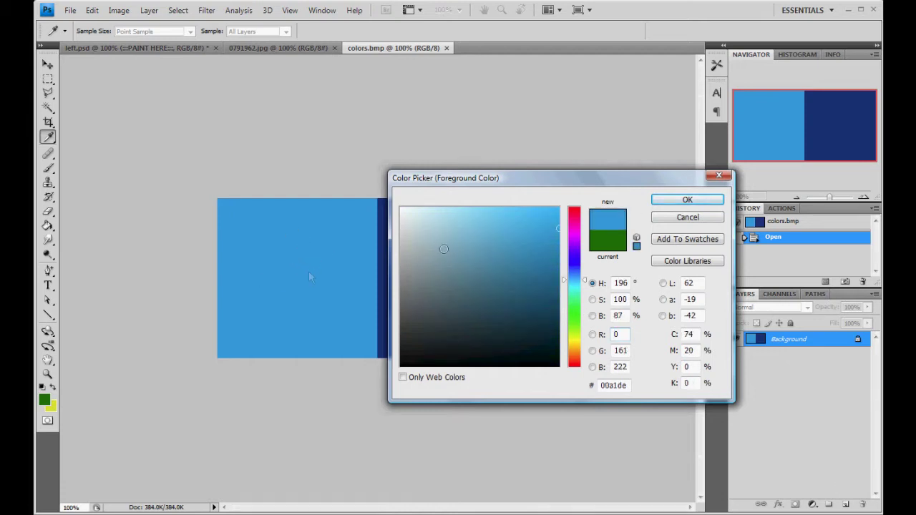
click(671, 200)
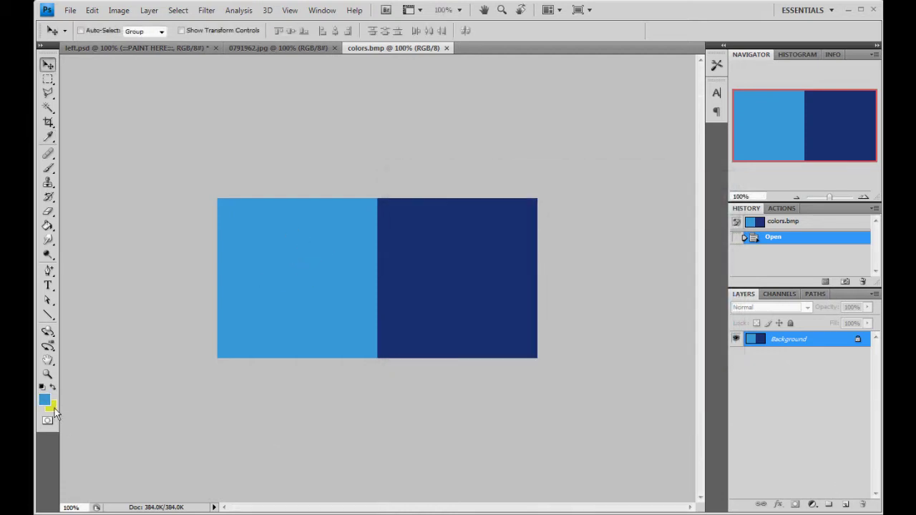
click(51, 406)
click(385, 301)
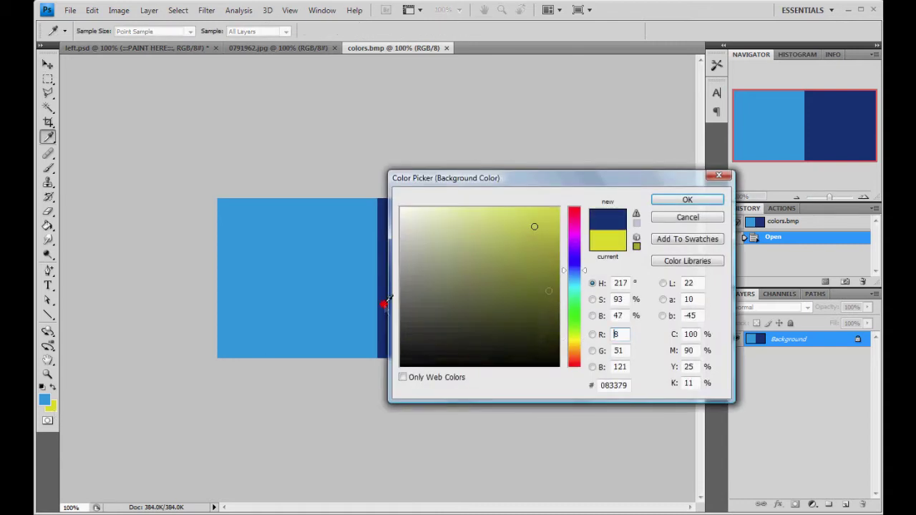
click(682, 202)
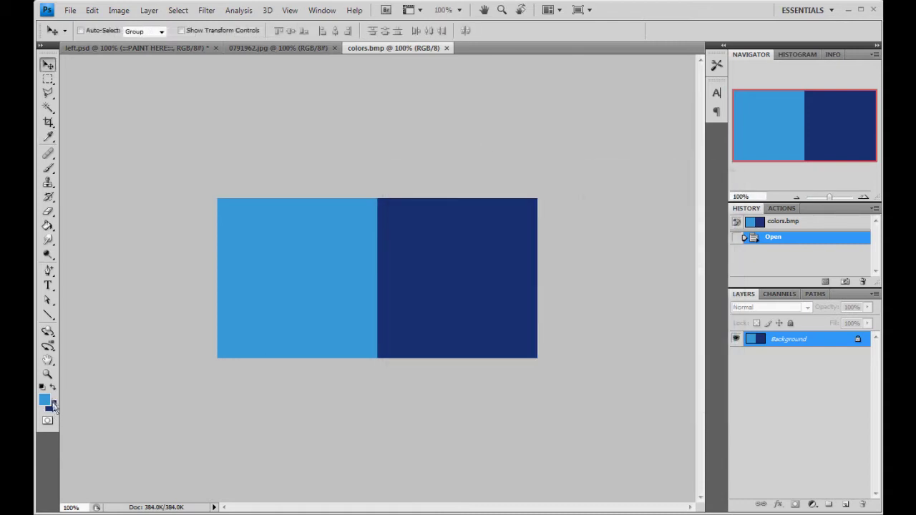
click(445, 47)
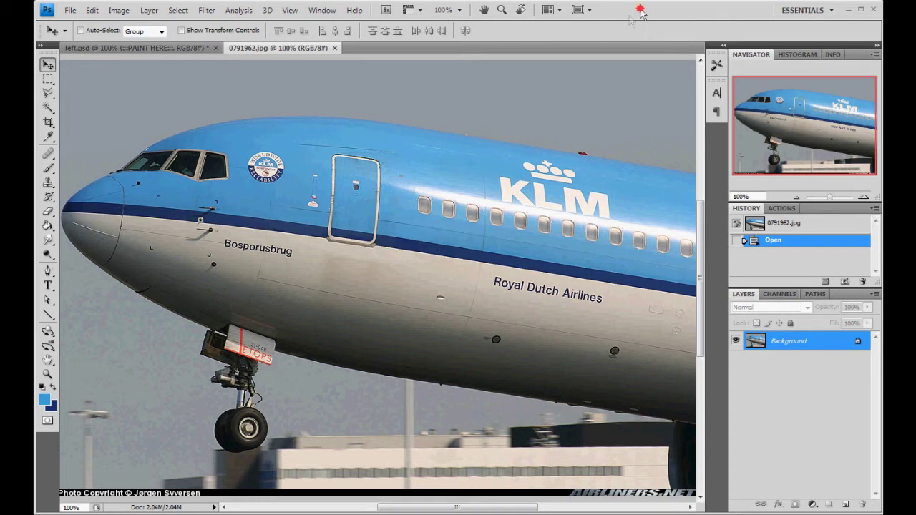
Return to the left.psd fuselage template
click(135, 51)
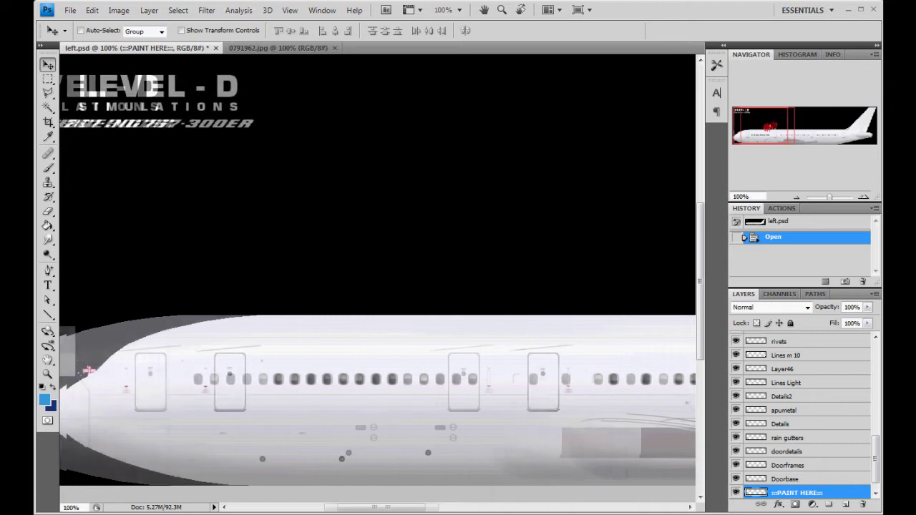
click(47, 80)
Marquee a band over the upper fuselage from the roof to just below the windows
drag(766, 140, 848, 132)
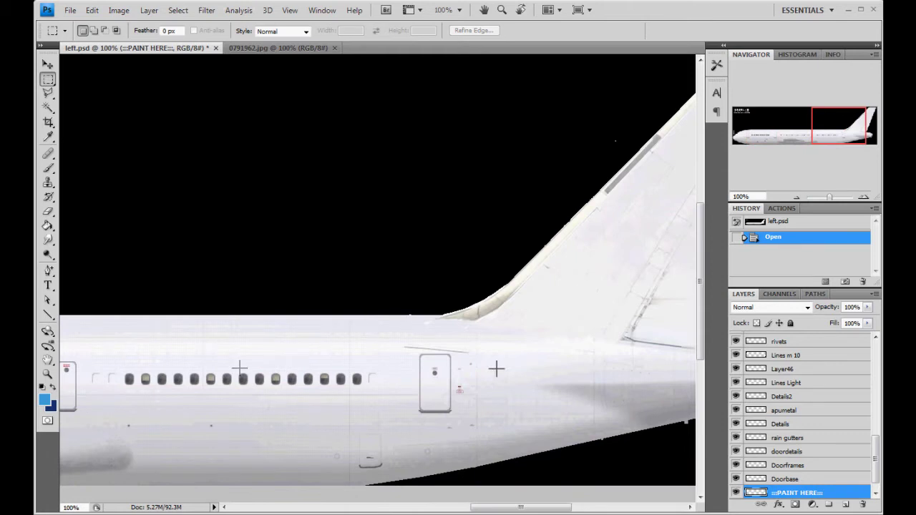
drag(826, 136, 839, 134)
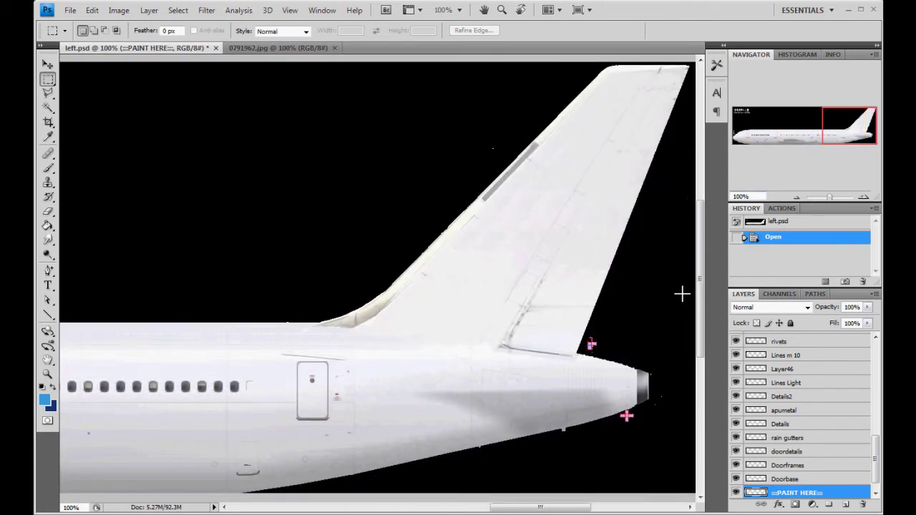
drag(680, 292, 60, 405)
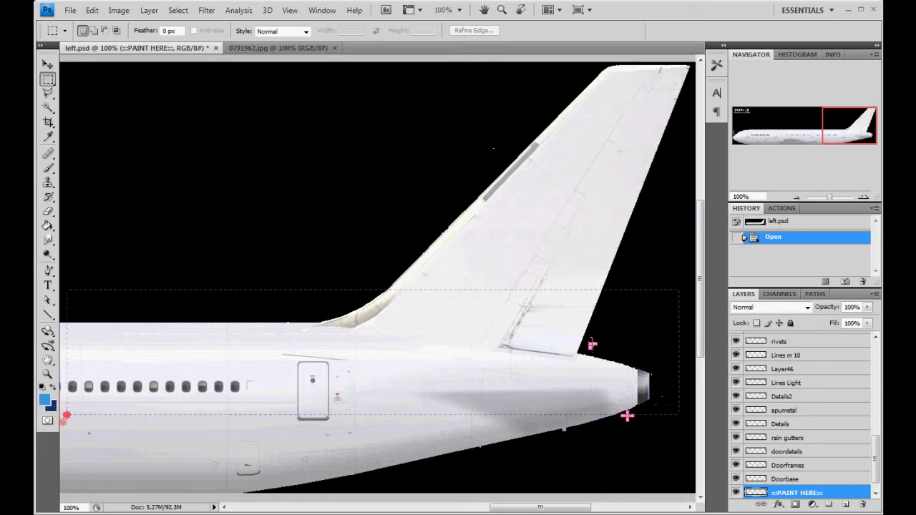
click(63, 407)
drag(54, 405, 255, 404)
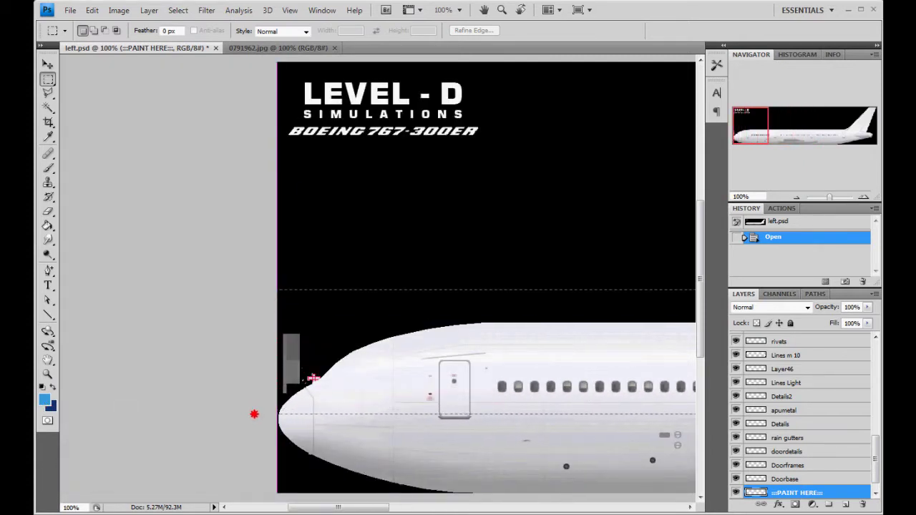
drag(254, 414, 254, 415)
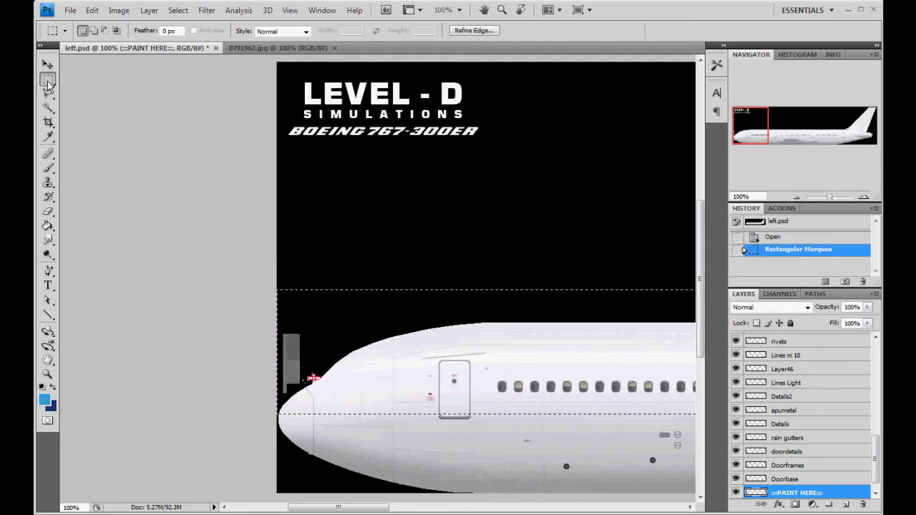
Set the marquee back to rectangular and review the selection from tail to nose
click(47, 81)
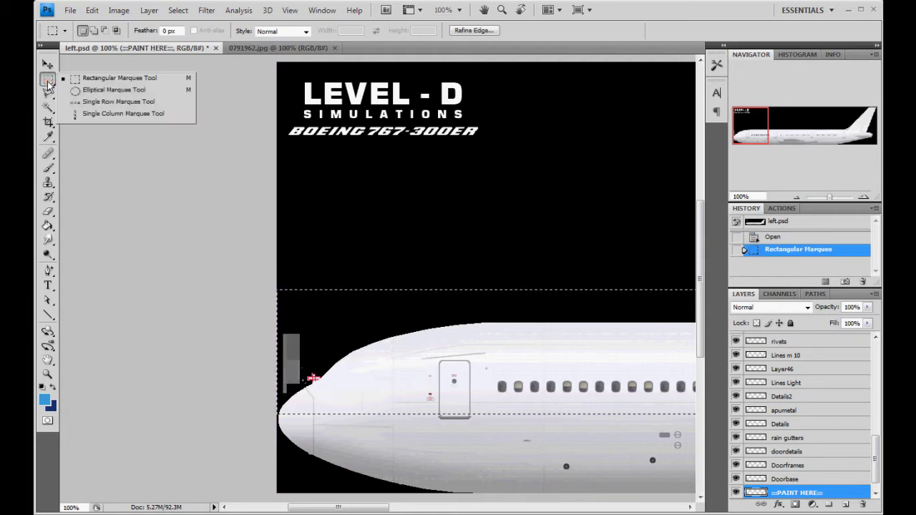
click(78, 91)
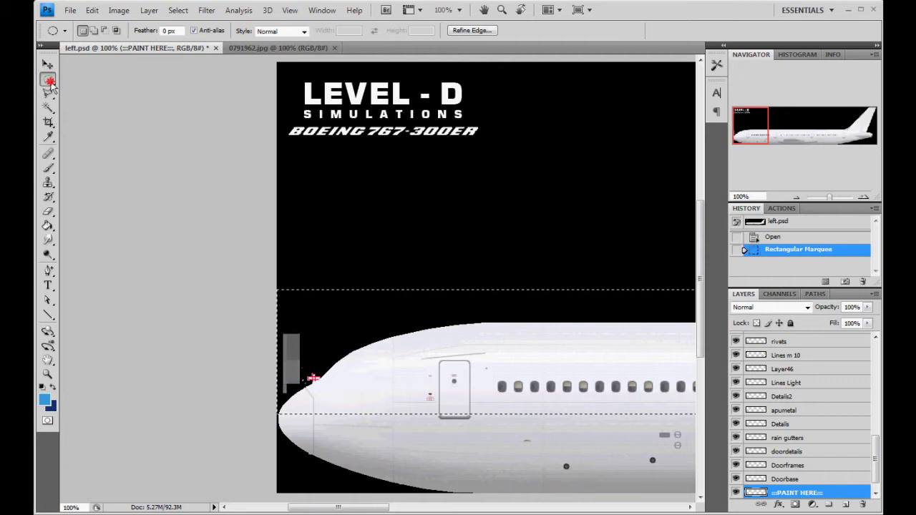
click(47, 80)
click(48, 82)
click(48, 82)
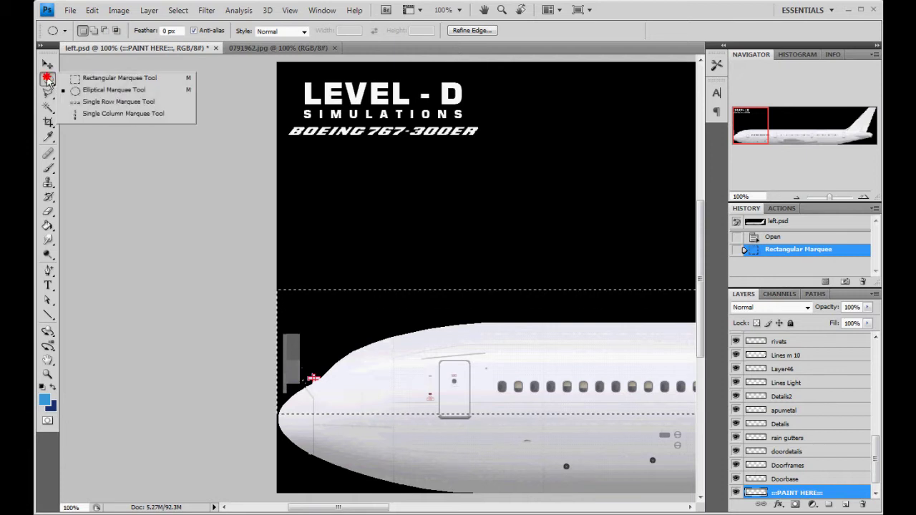
click(121, 80)
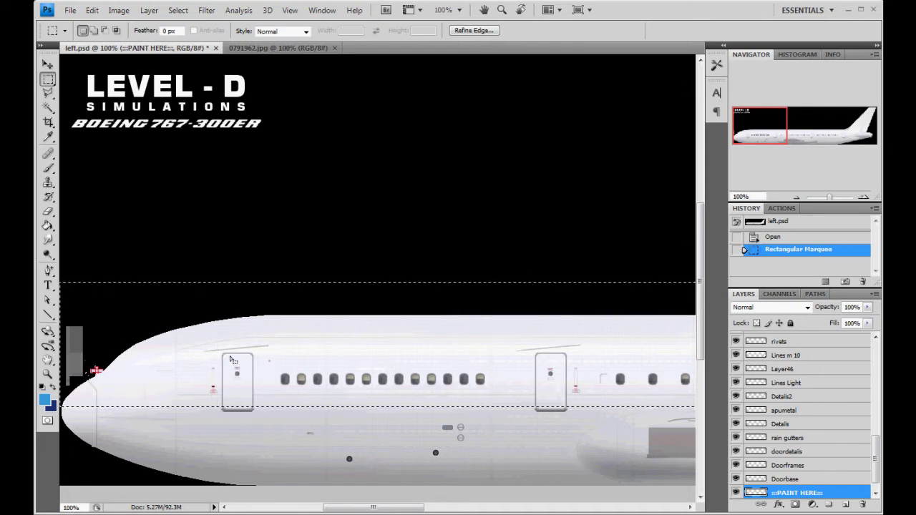
drag(781, 143, 844, 142)
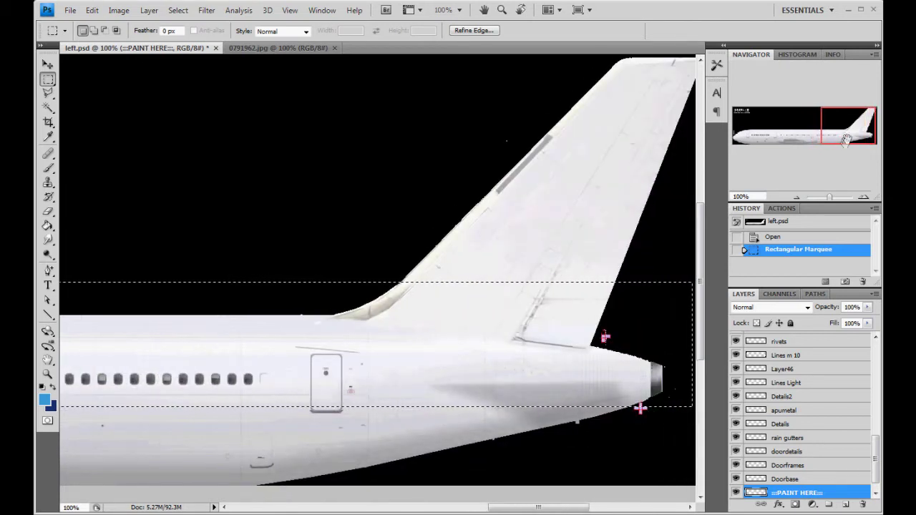
drag(846, 139, 850, 133)
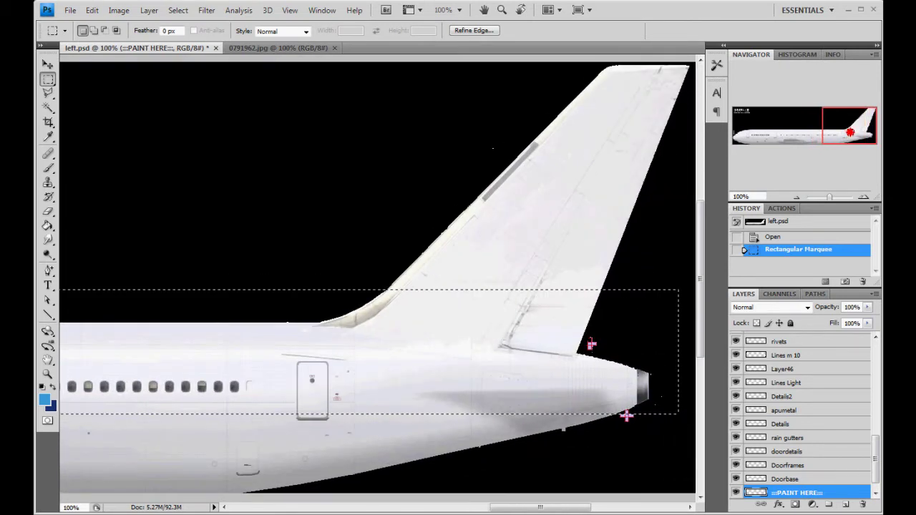
key(Home)
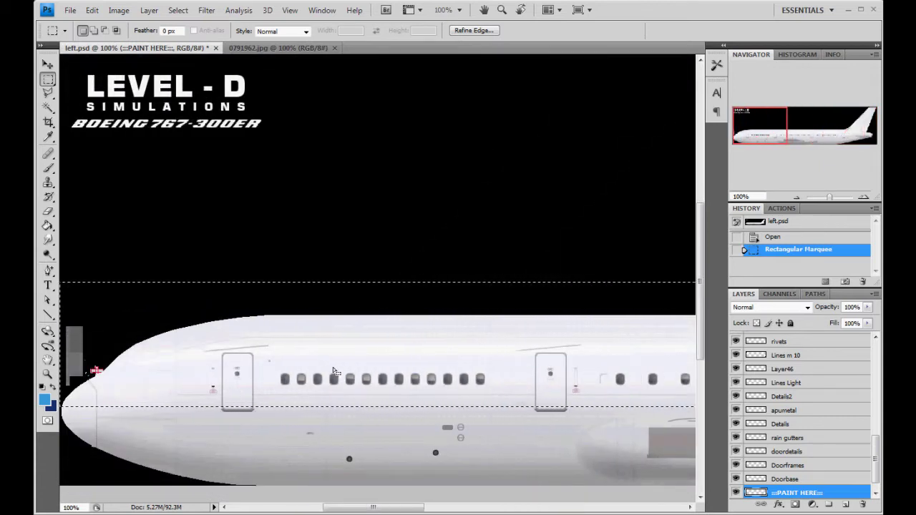
Paint-bucket the selected upper fuselage with light blue, then deselect
click(49, 228)
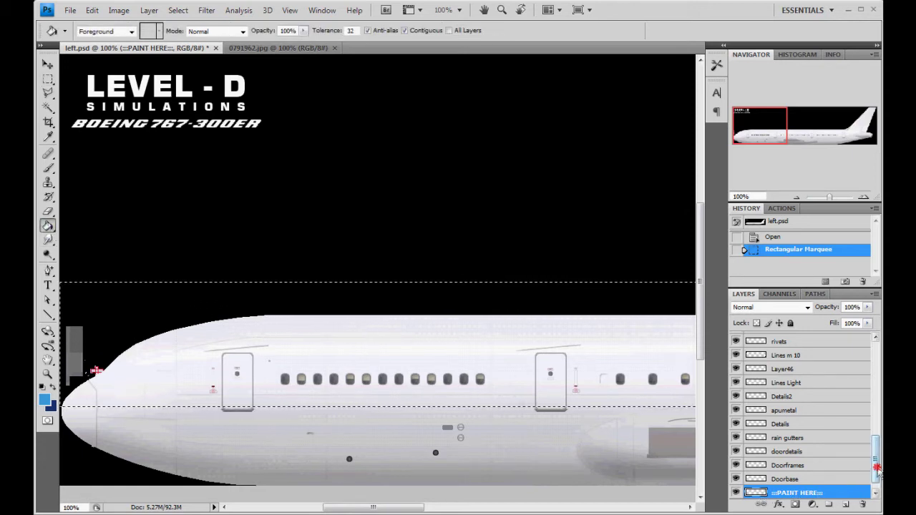
scroll(876, 473, down, 1)
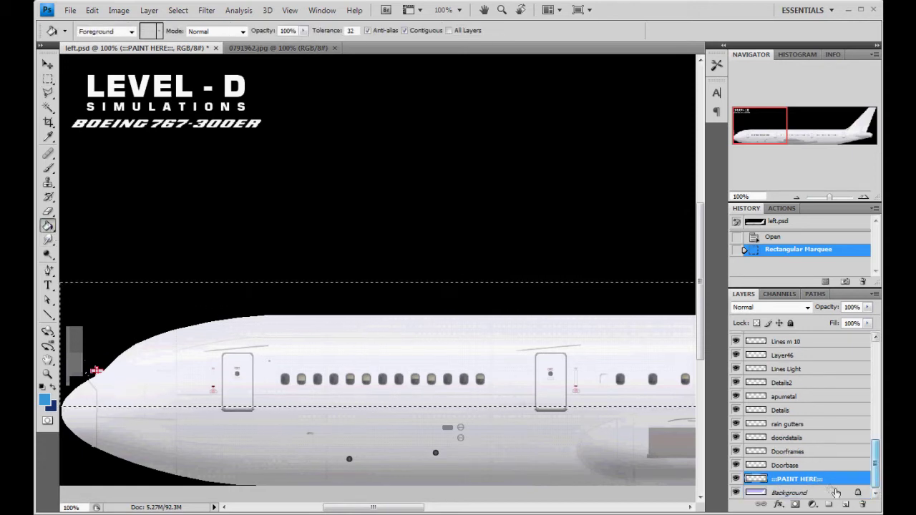
click(48, 227)
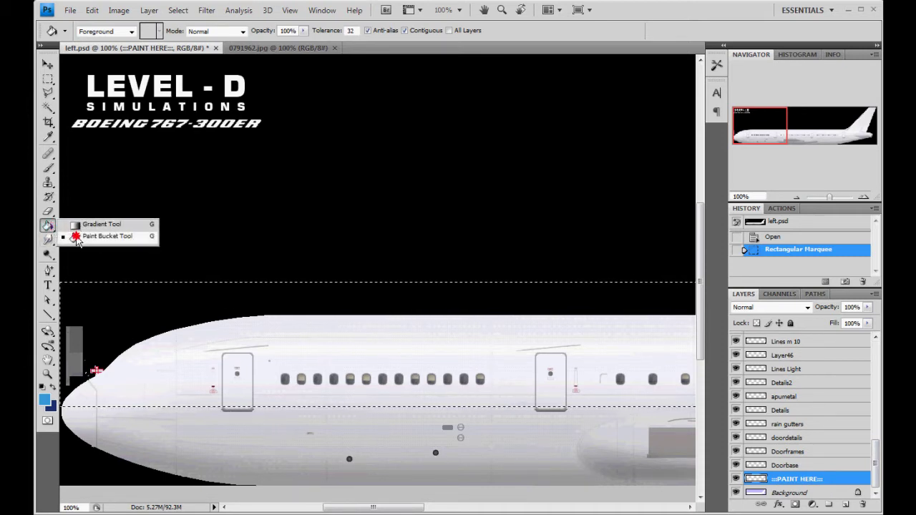
click(77, 238)
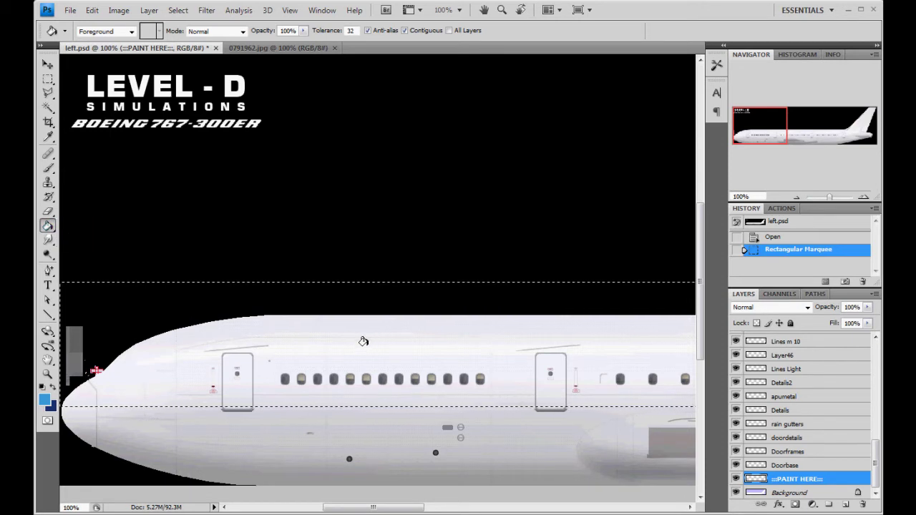
click(364, 342)
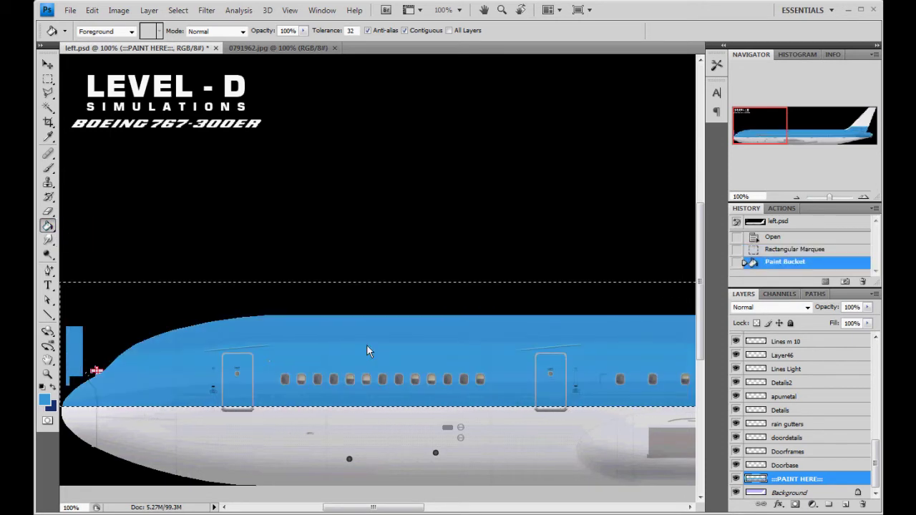
click(48, 64)
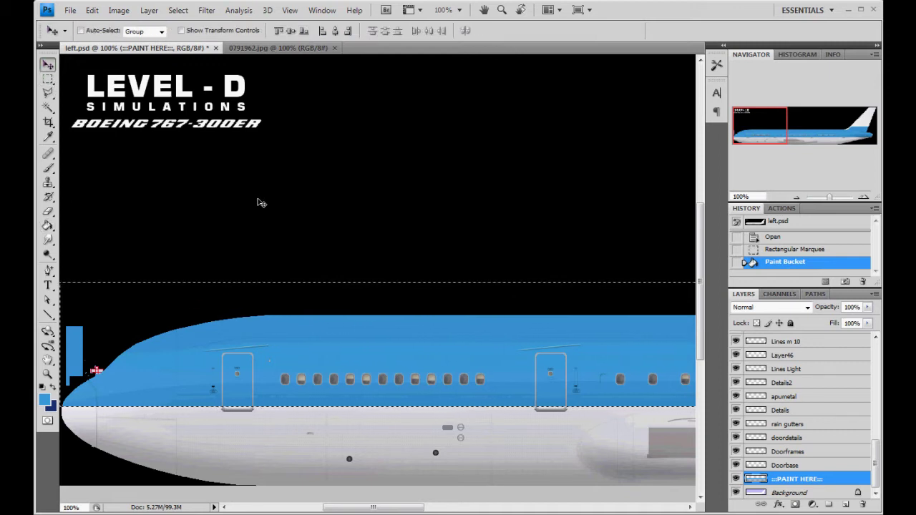
key(ctrl+d)
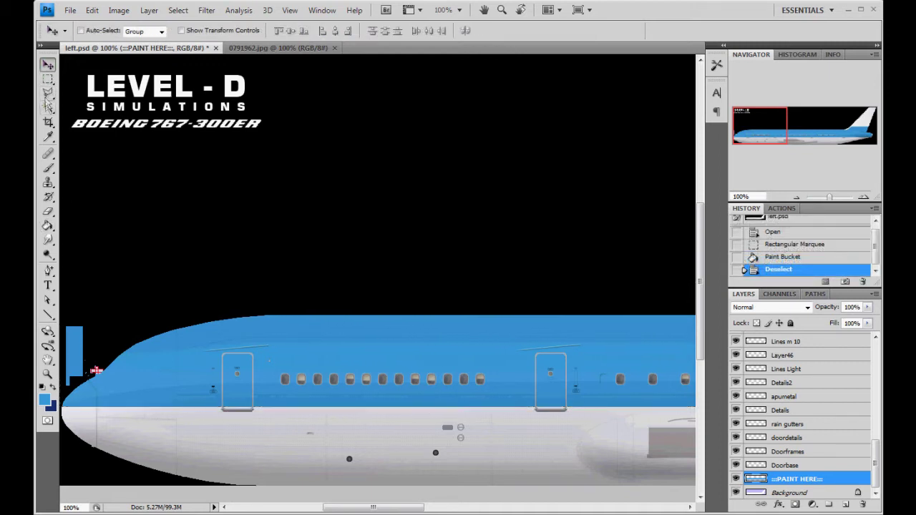
Polygonal-lasso the strip left of the nose, delete its blue, and deselect
click(48, 93)
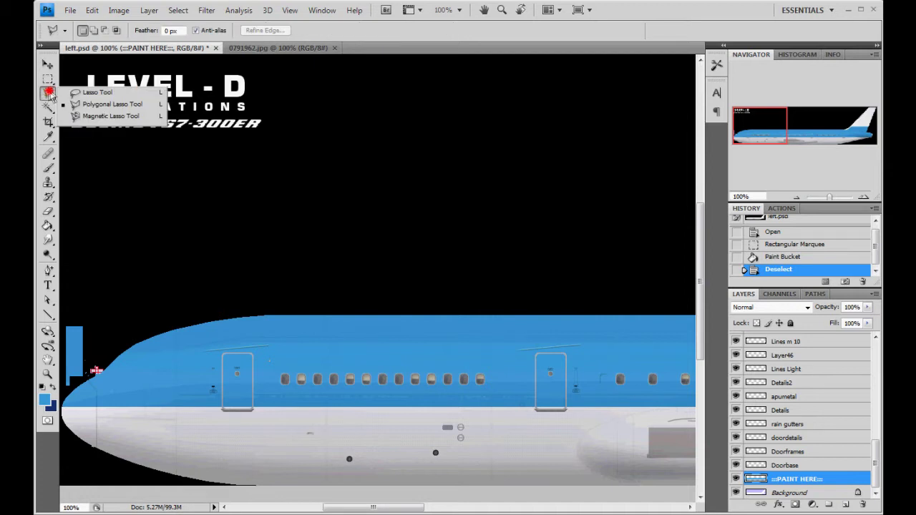
mouse_move(50, 95)
mouse_down()
mouse_move(111, 97)
mouse_move(120, 127)
mouse_move(118, 103)
mouse_up()
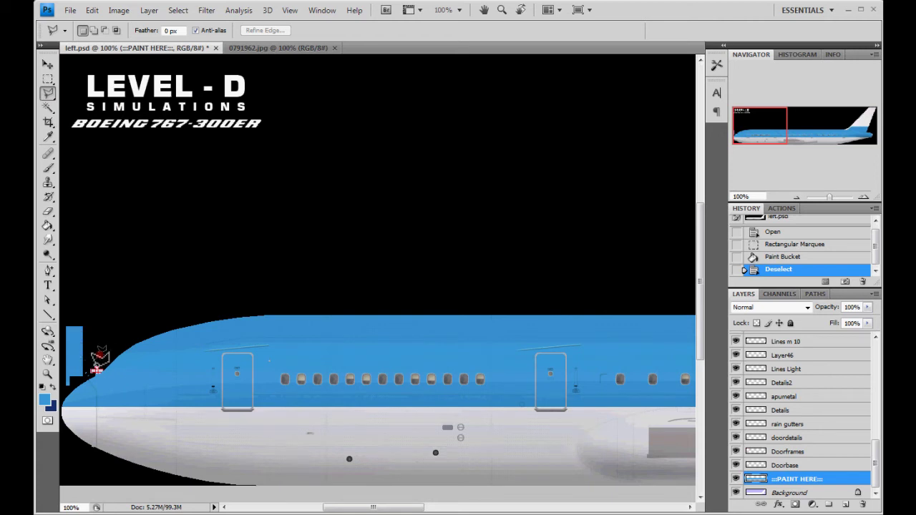
click(98, 355)
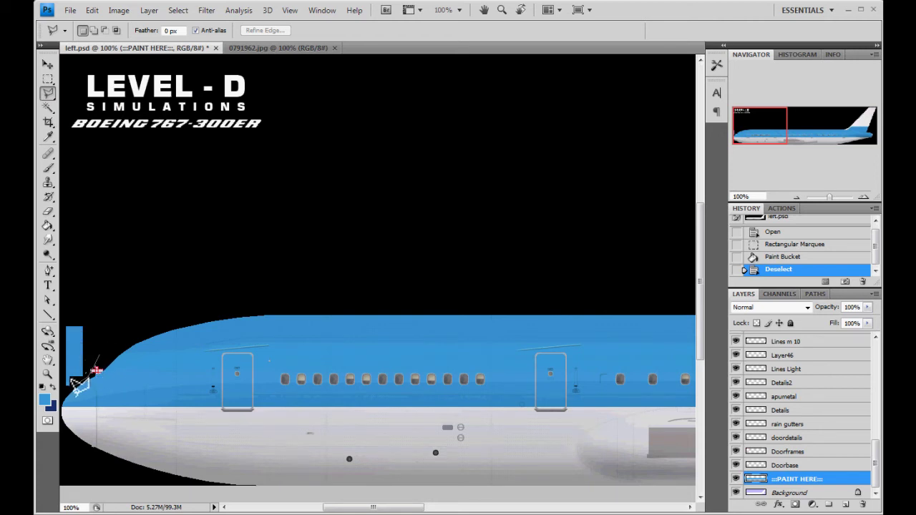
click(69, 392)
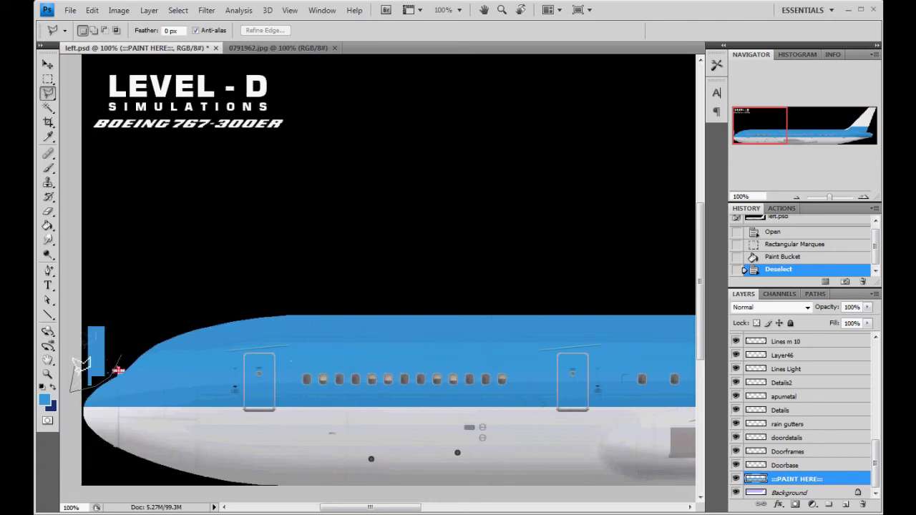
click(81, 321)
click(117, 320)
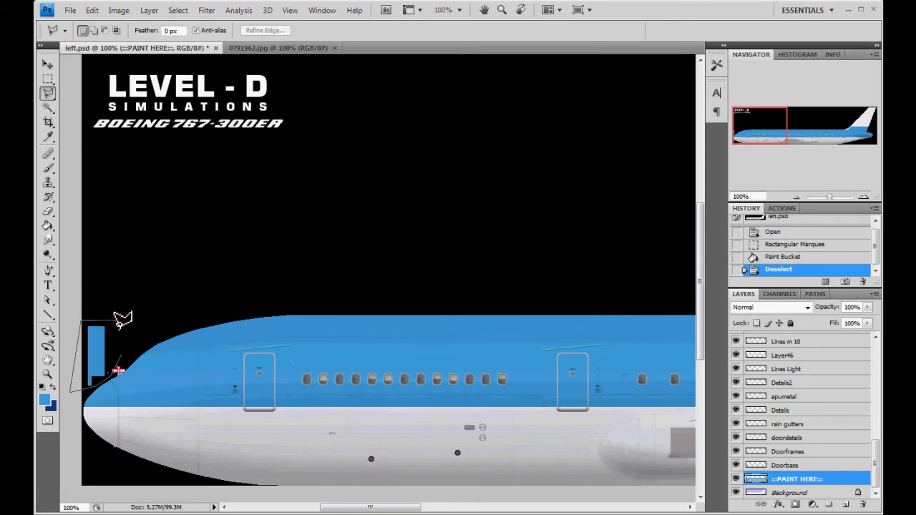
double_click(123, 355)
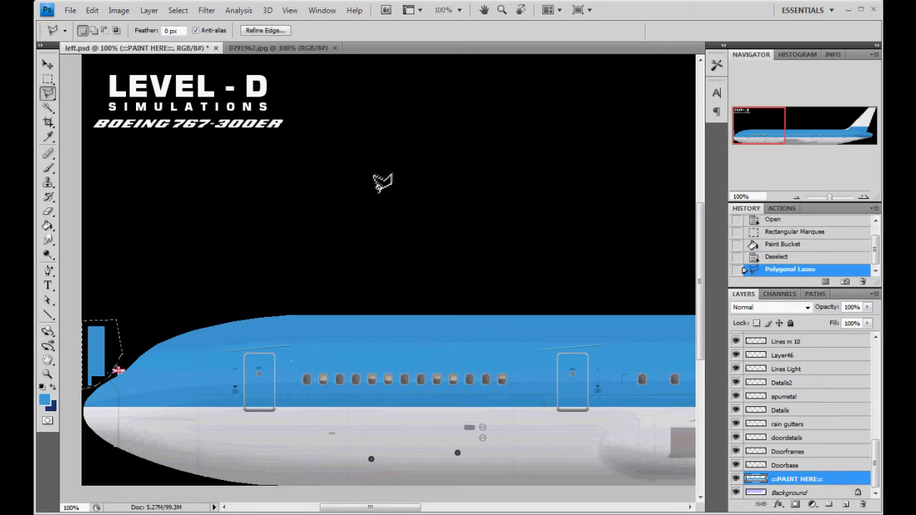
key(Delete)
click(47, 64)
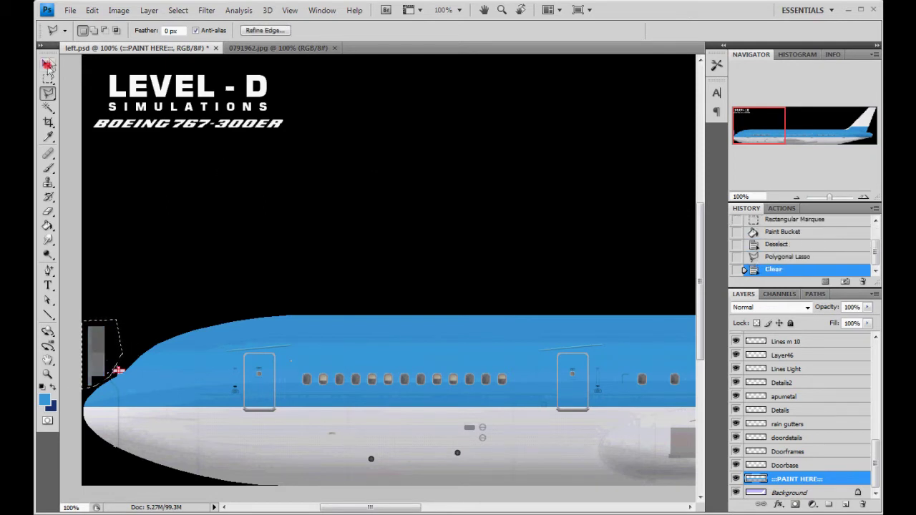
key(ctrl+d)
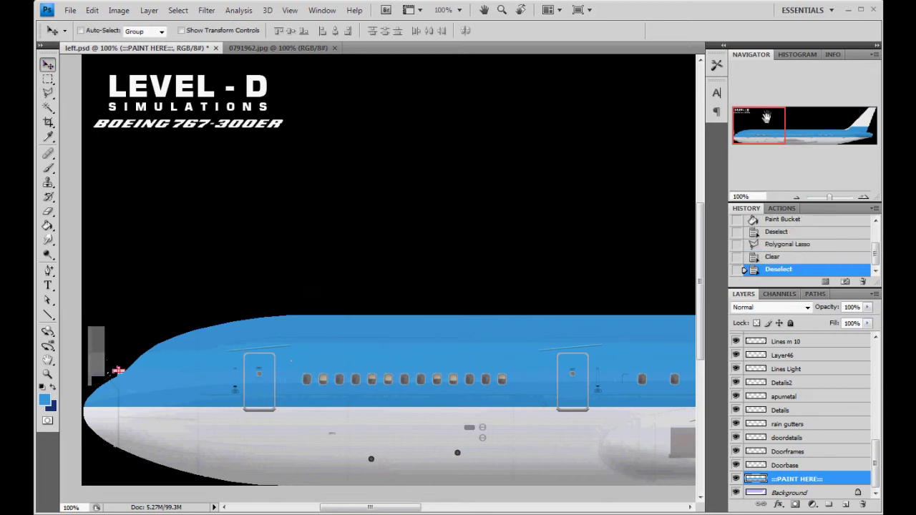
Lasso and delete the blue on the tail fin's base, deselect, and pan back to the front
drag(767, 118, 833, 129)
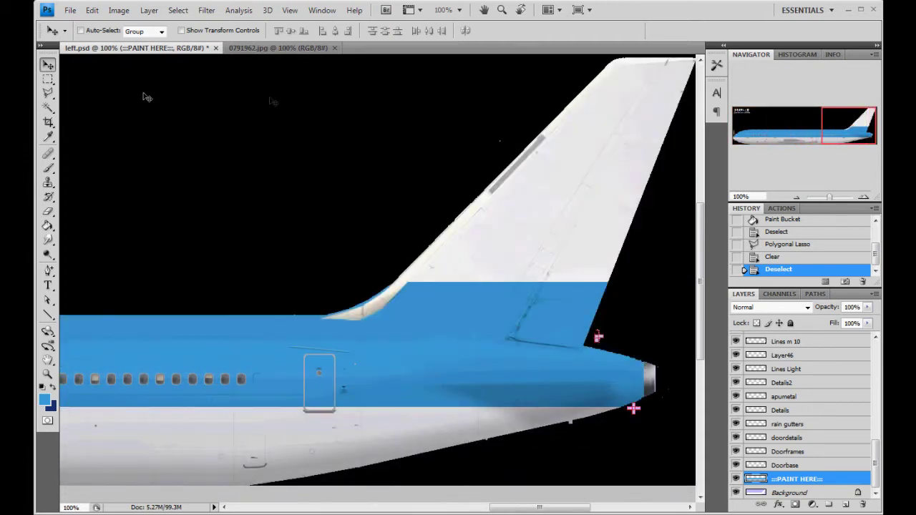
click(48, 93)
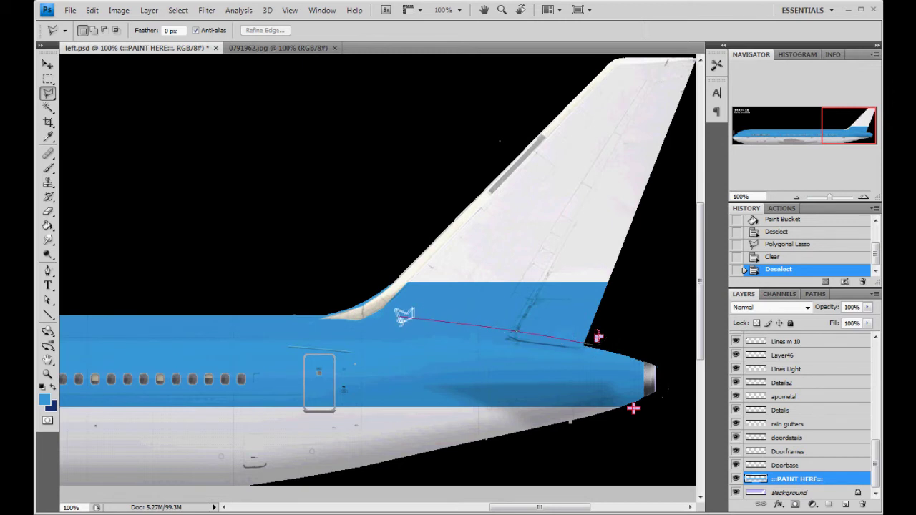
click(326, 312)
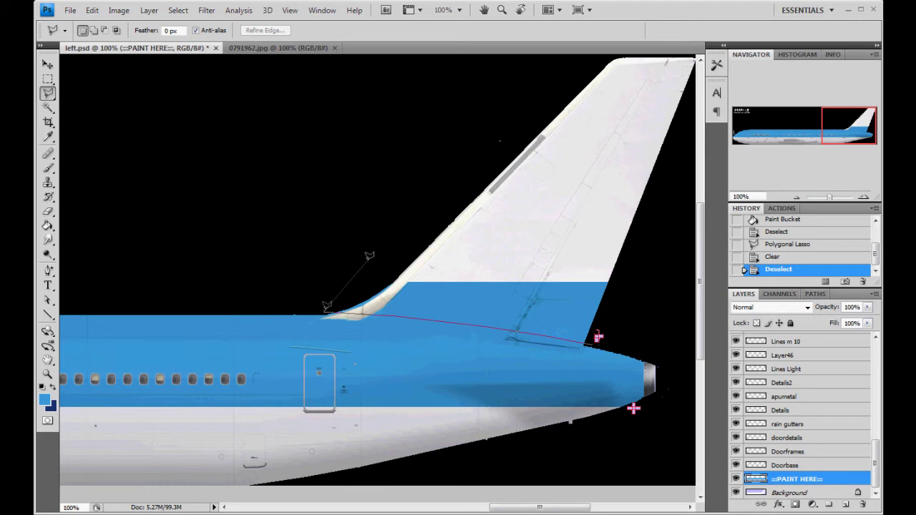
click(370, 256)
click(629, 266)
click(595, 340)
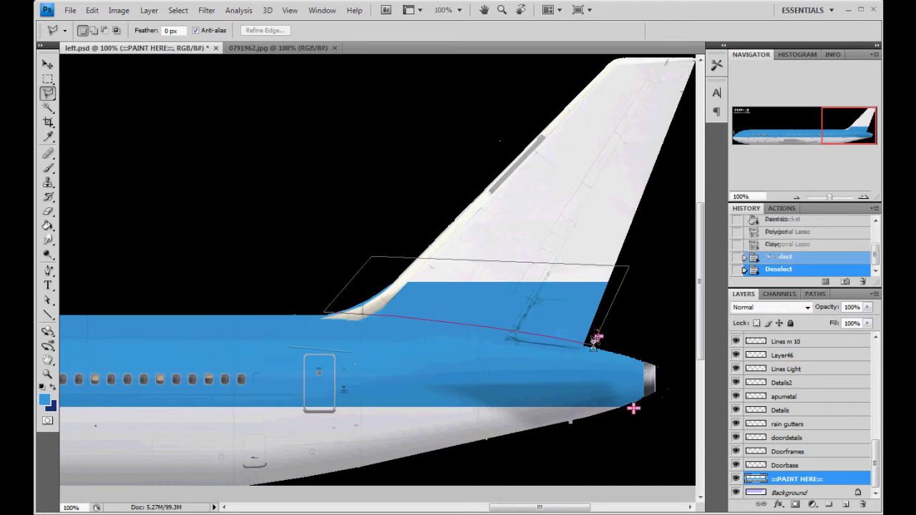
key(Delete)
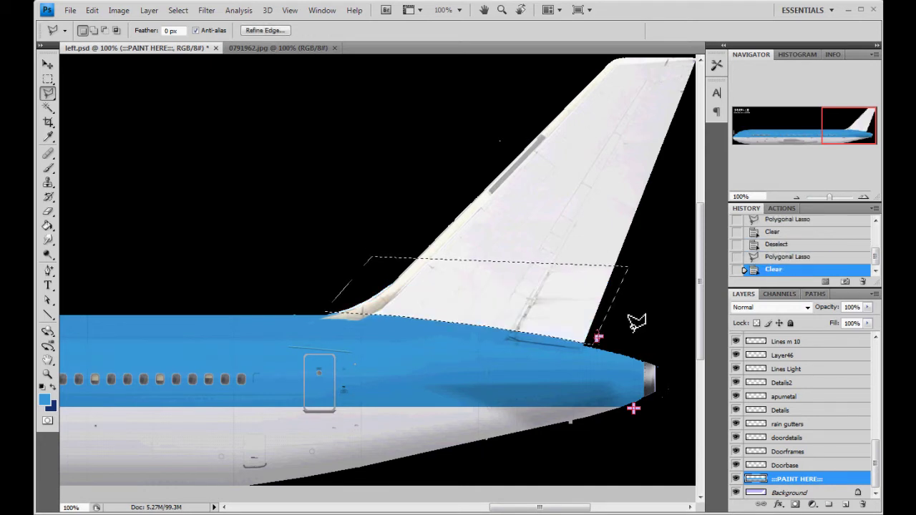
key(ctrl+d)
click(47, 65)
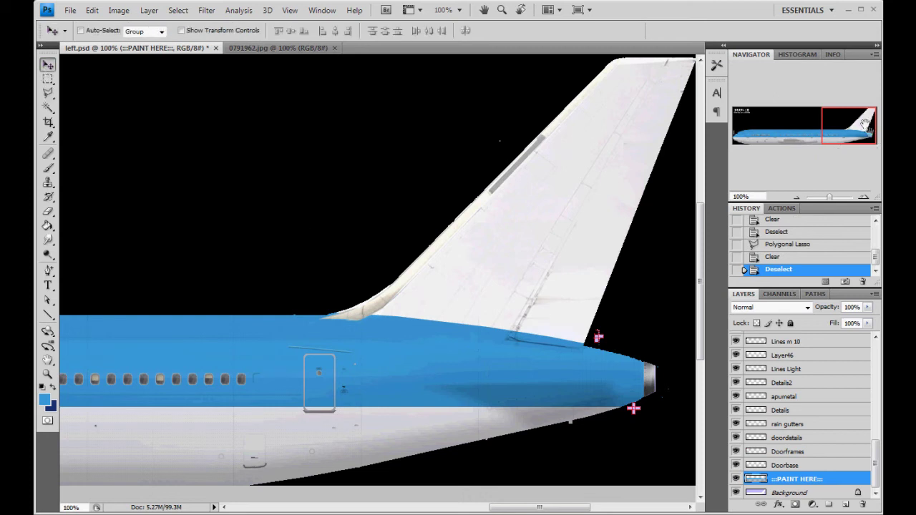
drag(856, 133, 854, 133)
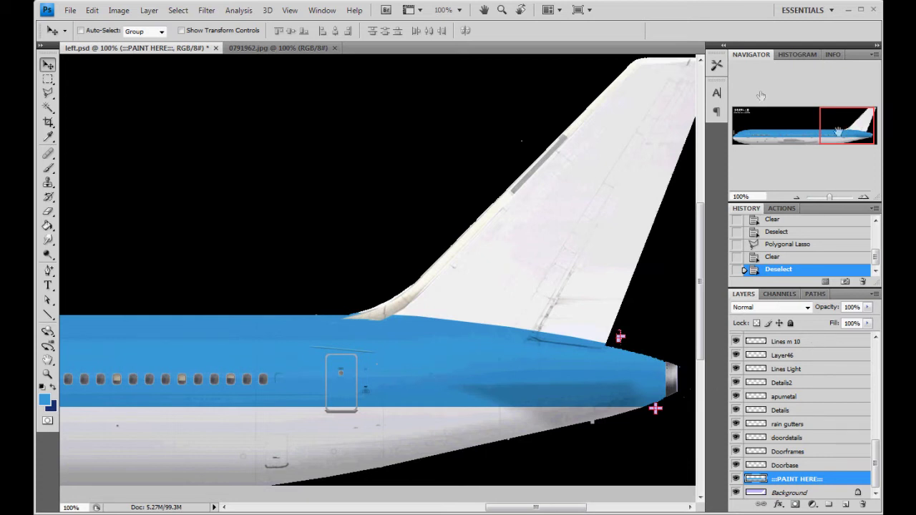
drag(838, 132, 756, 137)
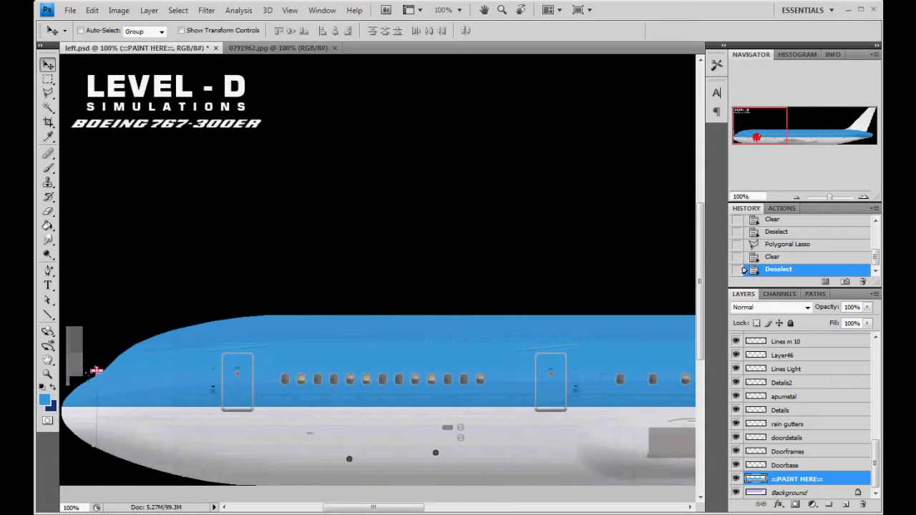
Create an empty Layer 1 directly above the PAINT HERE layer
drag(702, 252, 704, 268)
mouse_move(767, 138)
mouse_down()
mouse_move(855, 137)
mouse_move(762, 149)
mouse_up()
click(147, 12)
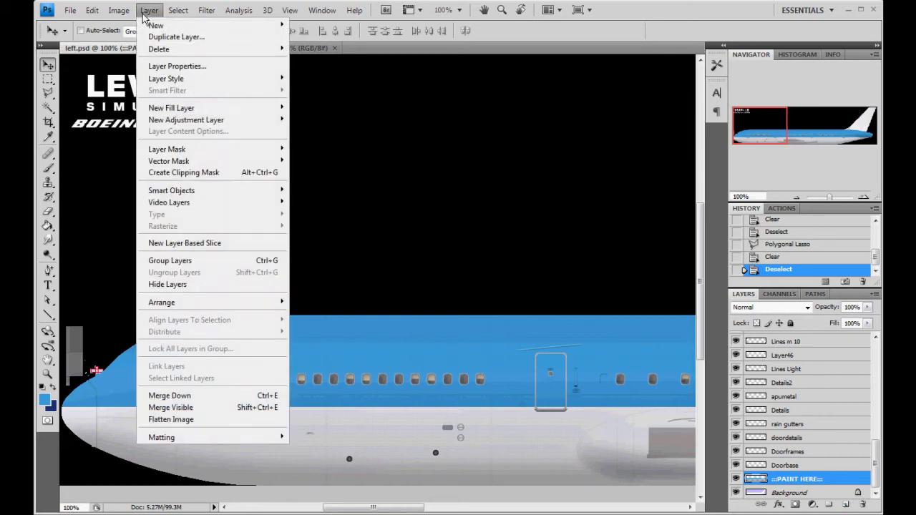
mouse_move(223, 26)
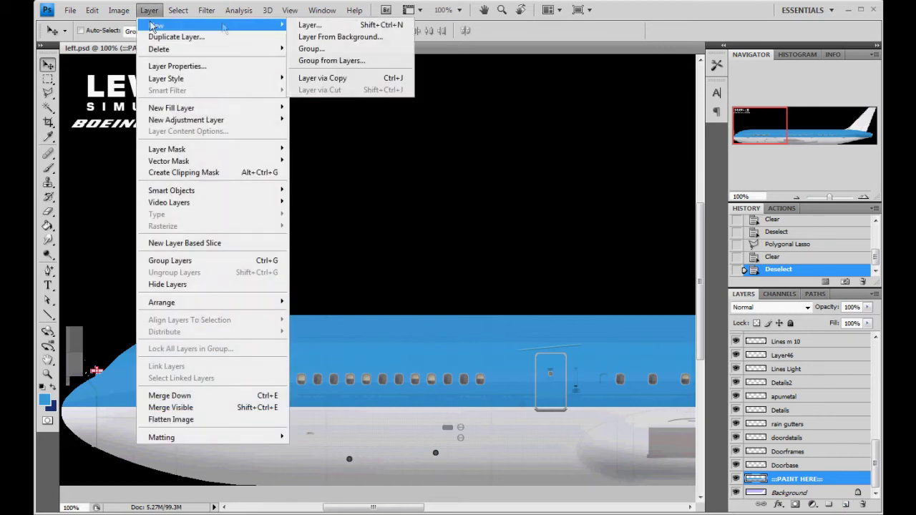
click(627, 36)
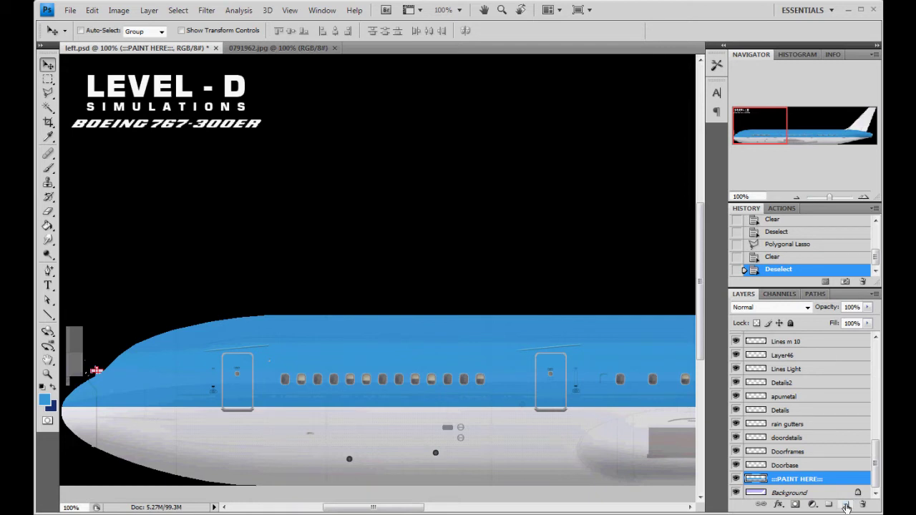
click(846, 505)
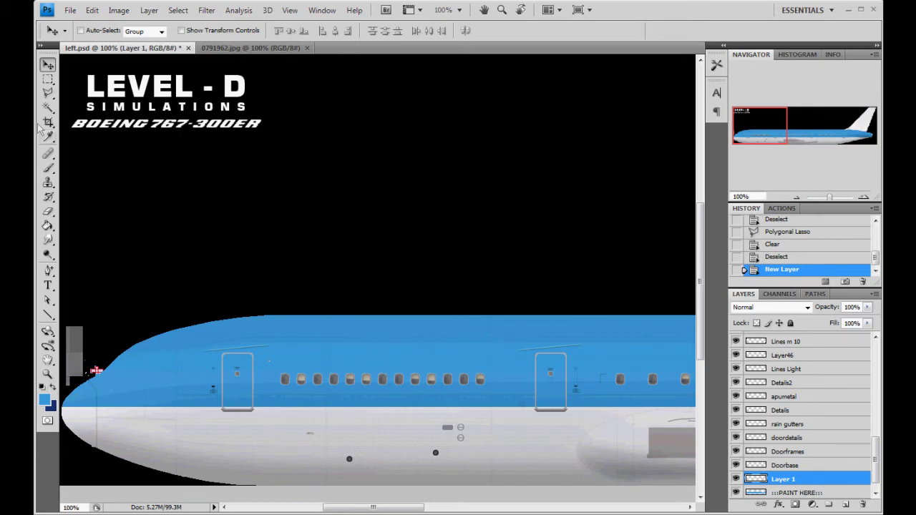
Marquee a thin band along the blue's lower edge, then show the 0791962.jpg nose photo
click(47, 79)
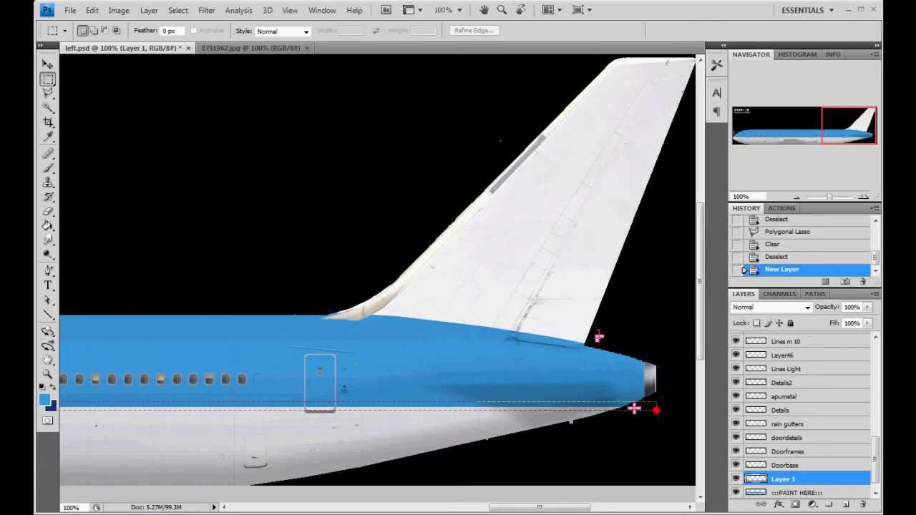
drag(656, 410, 657, 410)
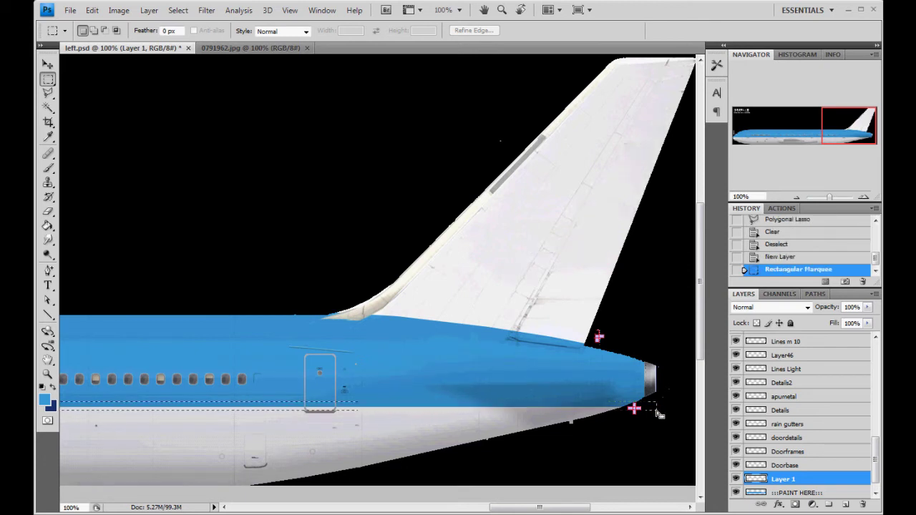
key(Down)
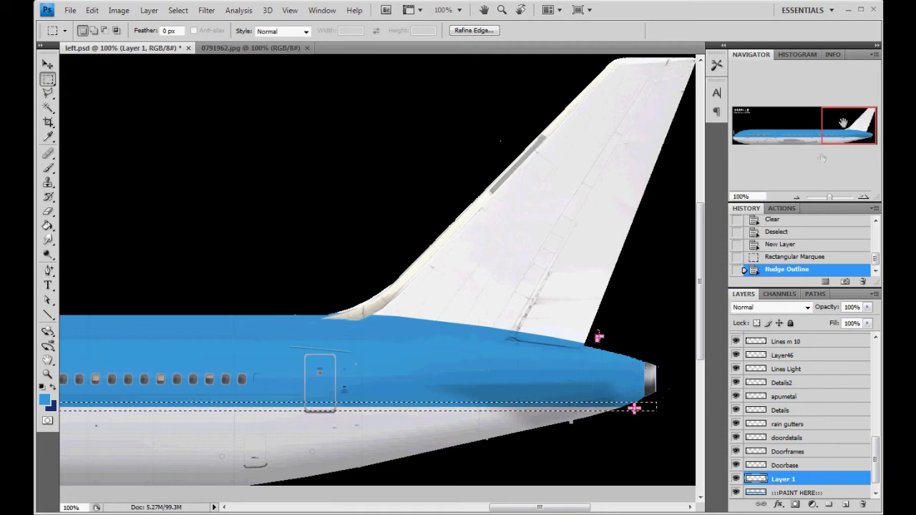
drag(844, 123, 744, 131)
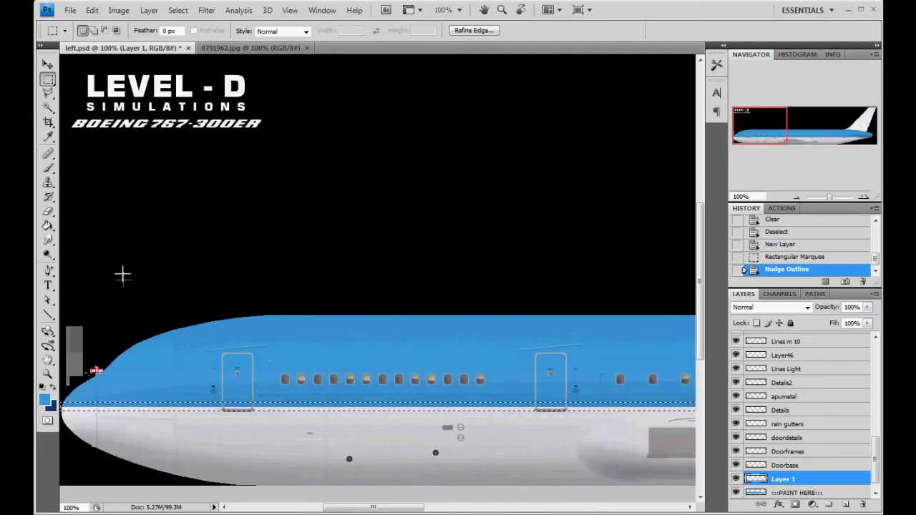
click(232, 48)
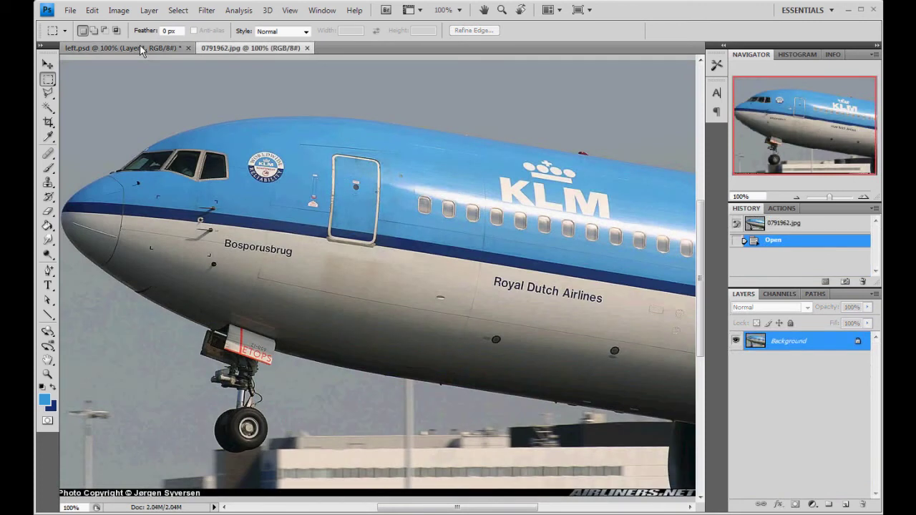
On left.psd, use Transform Selection to squash the below-window strip selection into a slimmer band
click(139, 45)
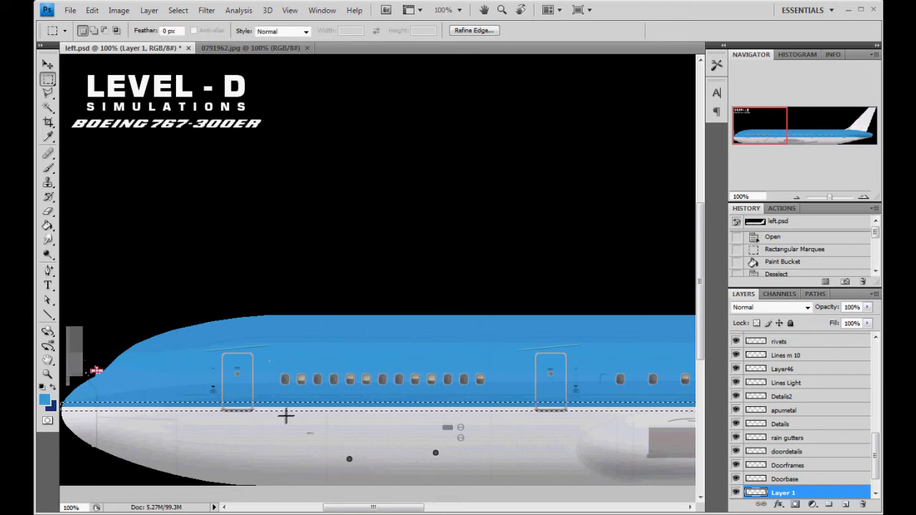
right_click(289, 410)
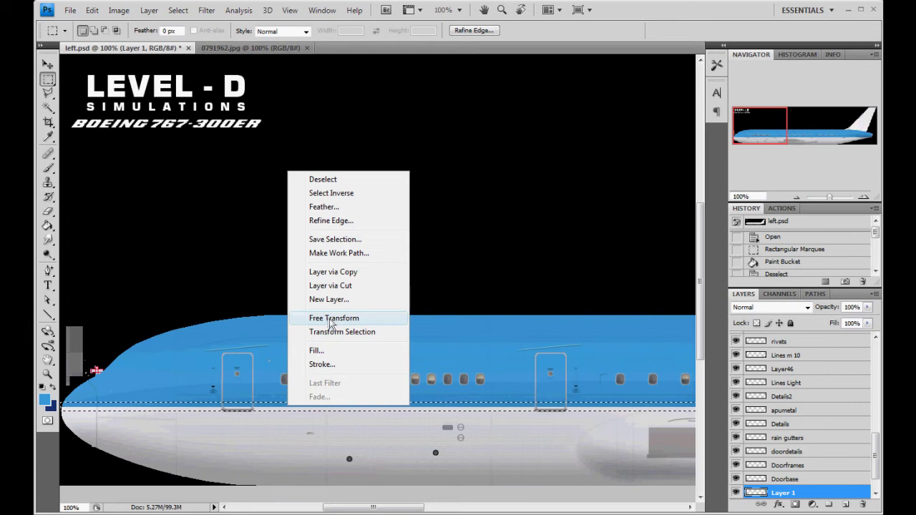
click(350, 334)
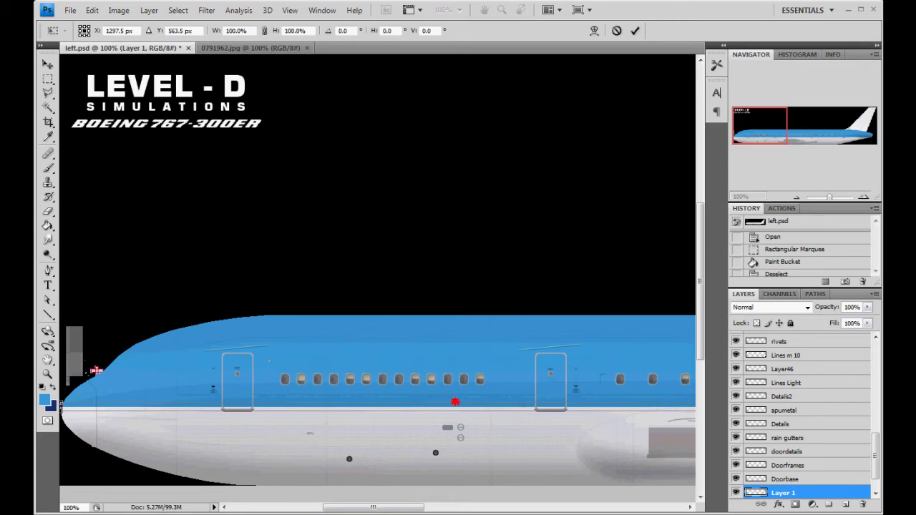
drag(457, 402, 457, 403)
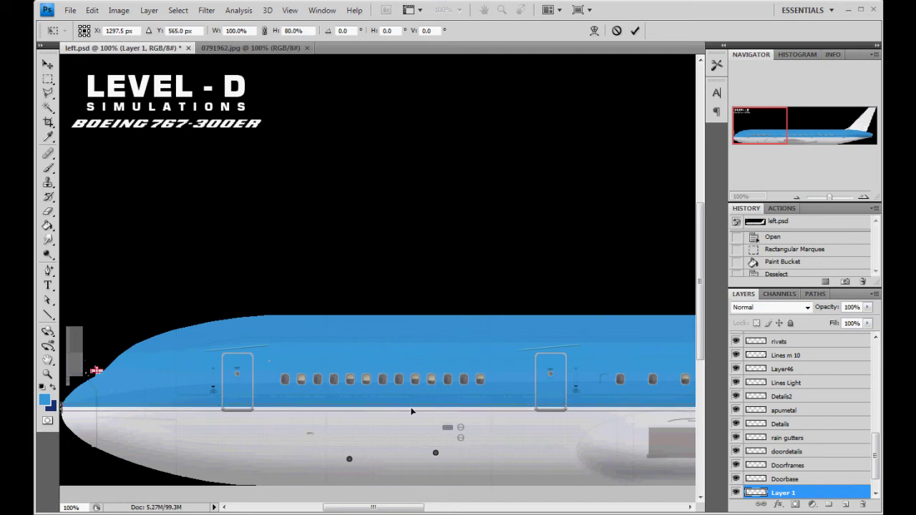
key(Return)
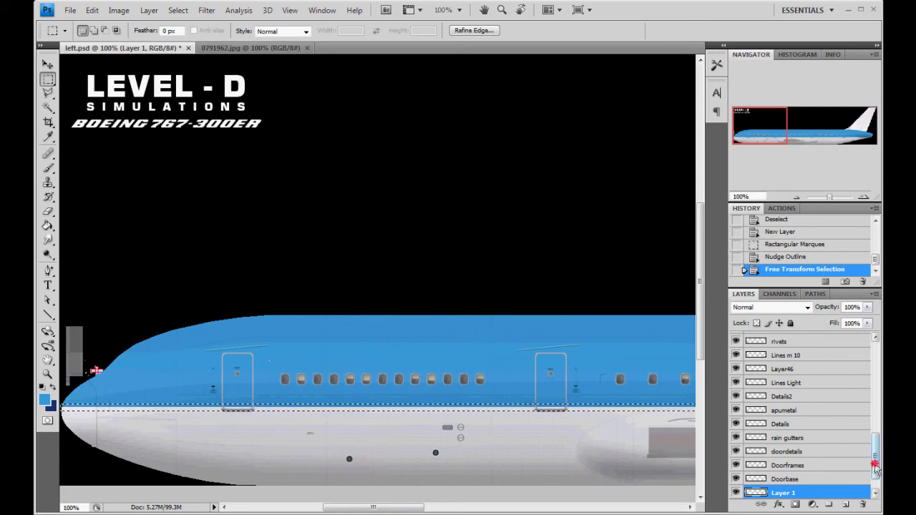
Fill the narrowed strip with dark blue using the Paint Bucket to form the cheatline, then deselect
scroll(876, 465, down, 2)
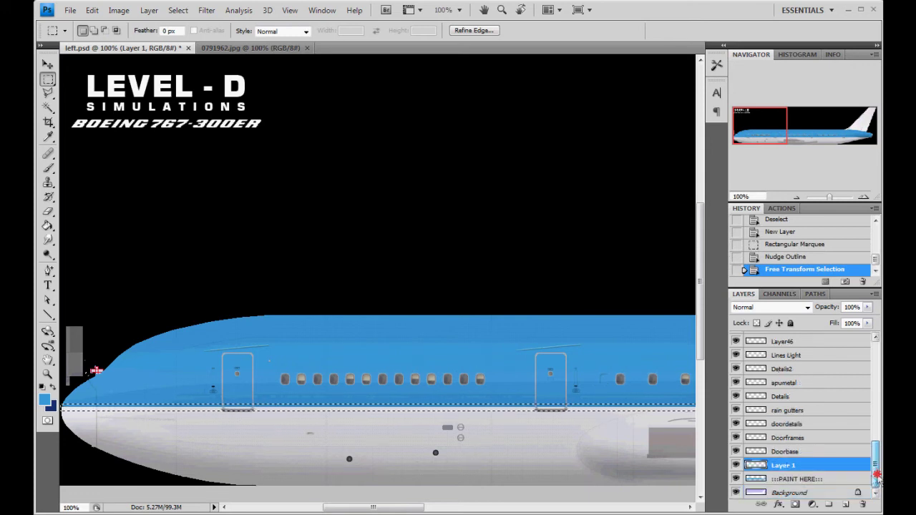
click(52, 388)
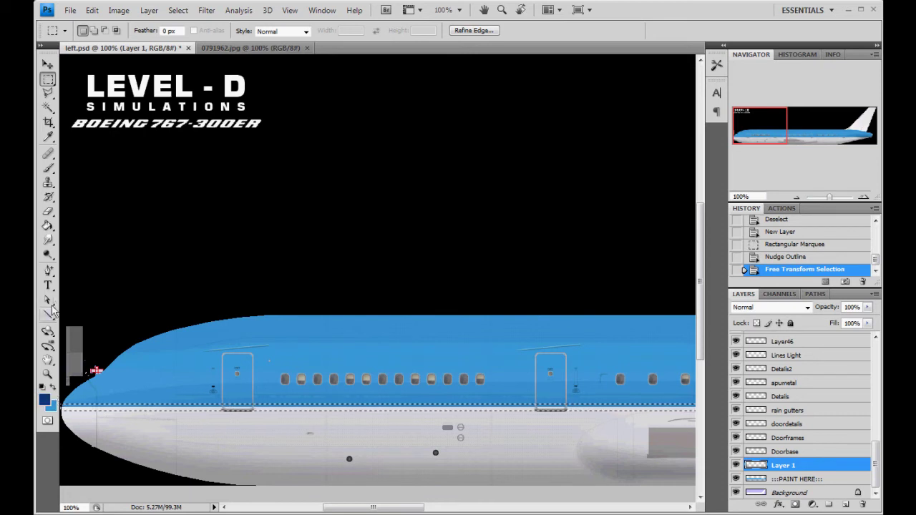
click(47, 227)
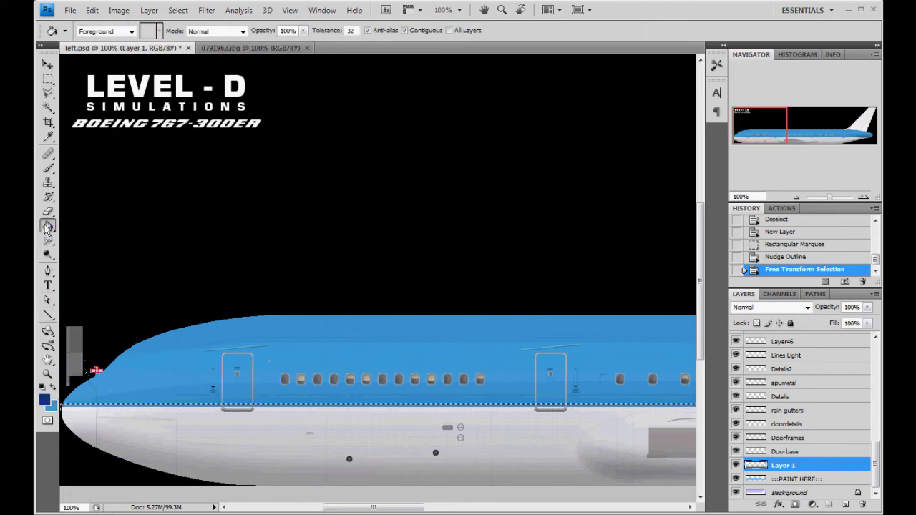
click(315, 401)
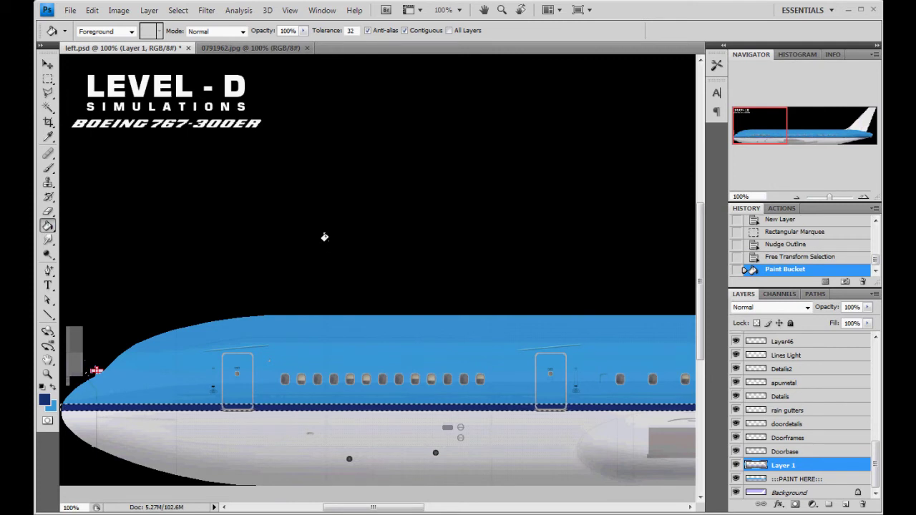
key(ctrl+d)
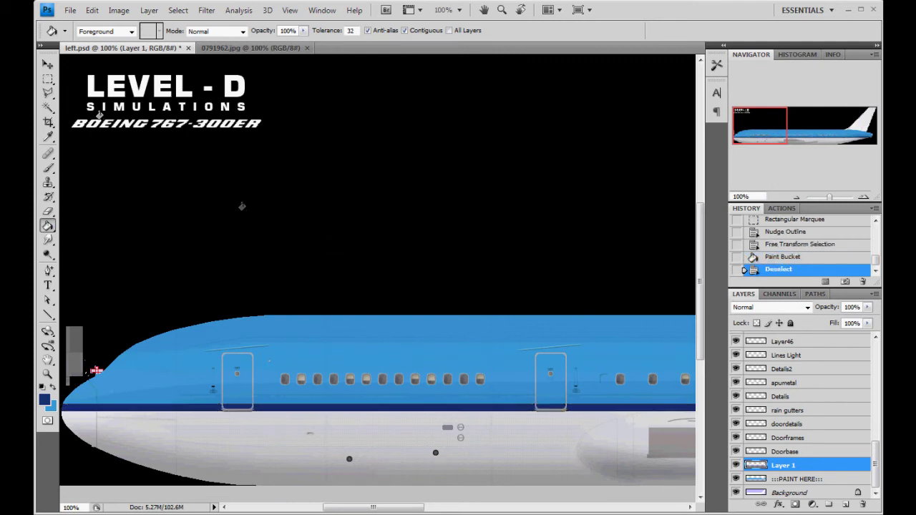
click(47, 64)
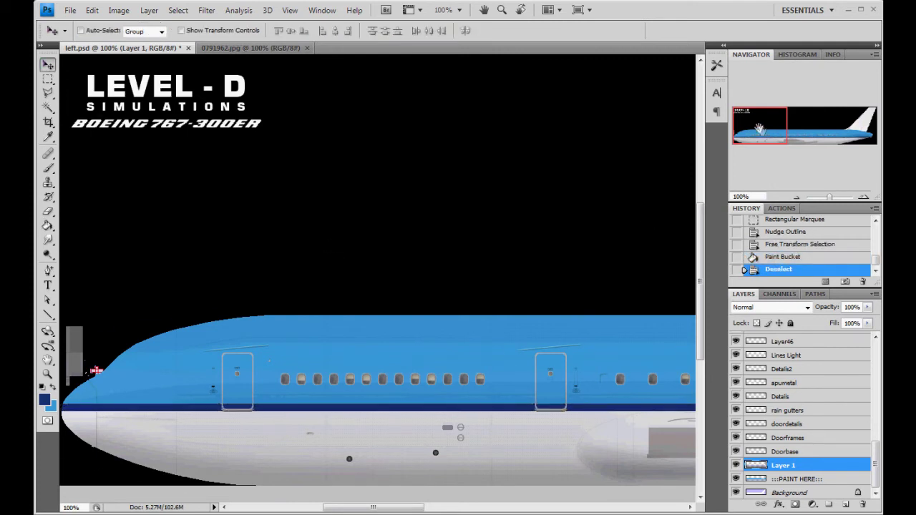
drag(760, 130, 757, 151)
Zoom to 300% on the fuselage windows and compare against the 0791962.jpg KLM photo
drag(759, 134, 761, 137)
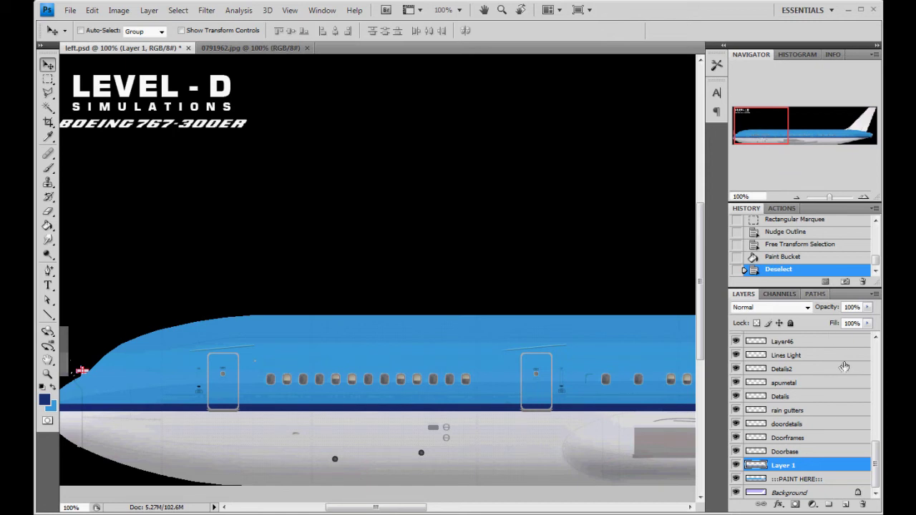
click(862, 197)
click(862, 196)
click(759, 137)
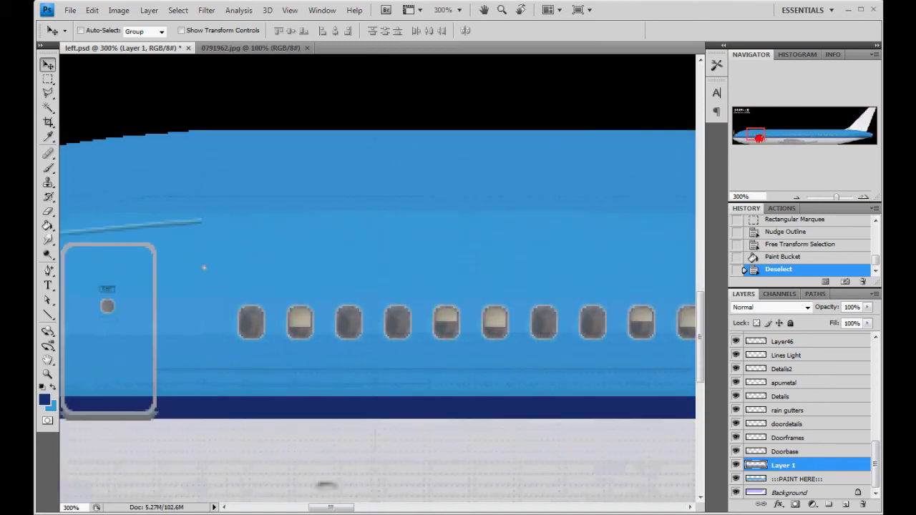
click(254, 48)
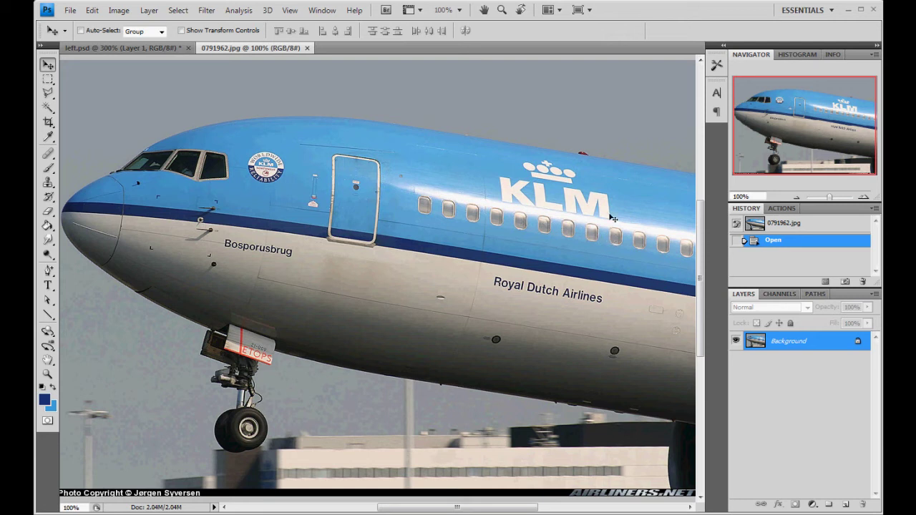
click(162, 48)
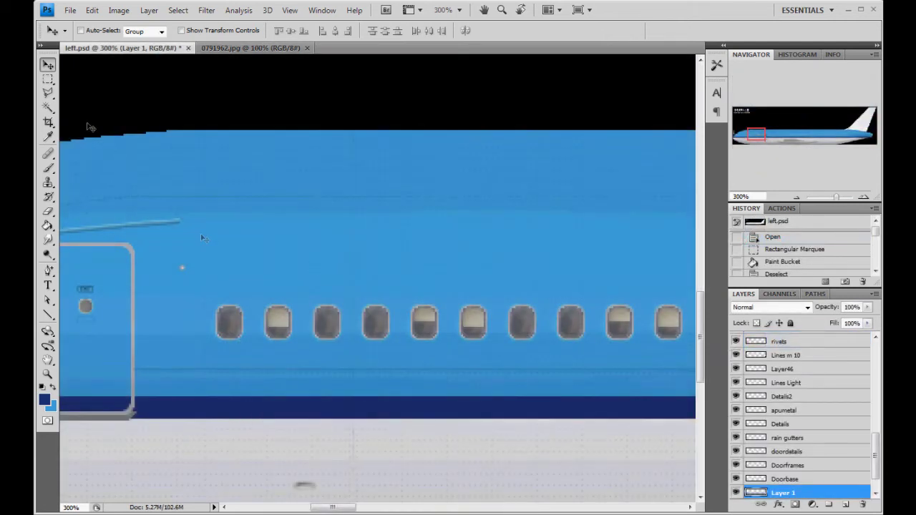
click(45, 80)
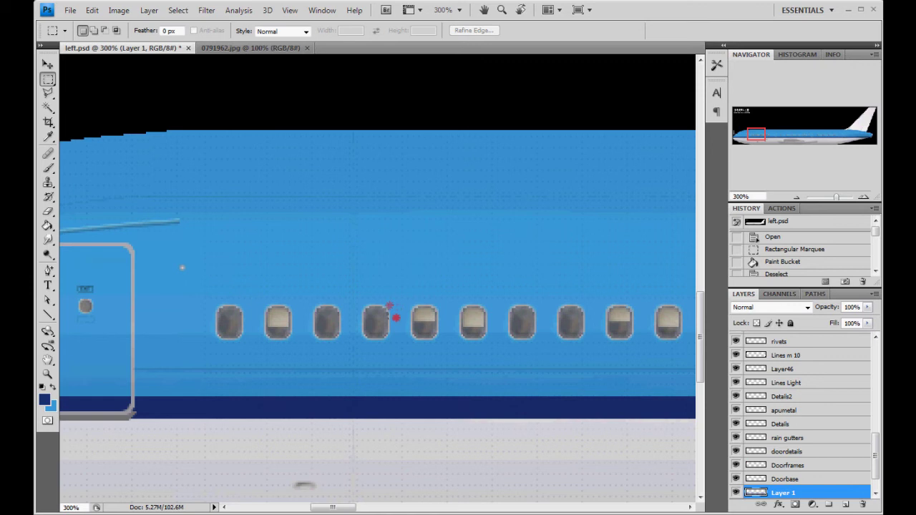
drag(389, 305, 605, 340)
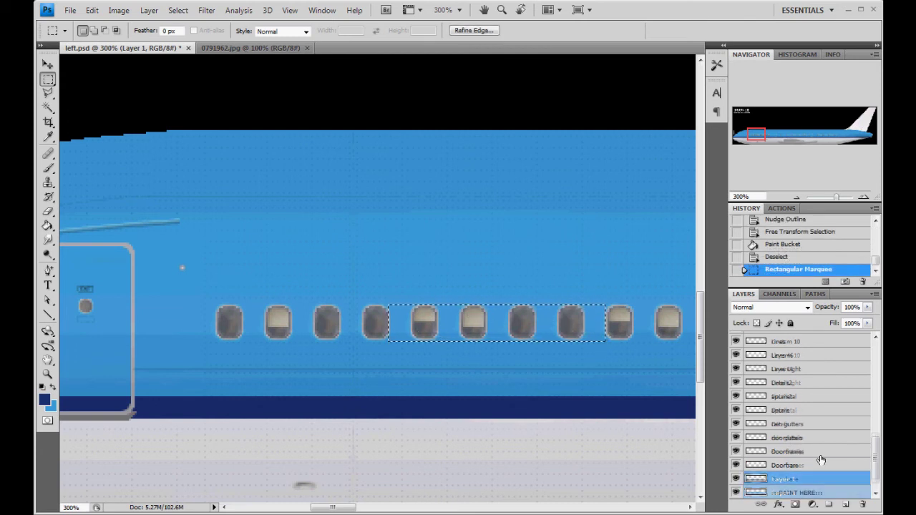
click(784, 479)
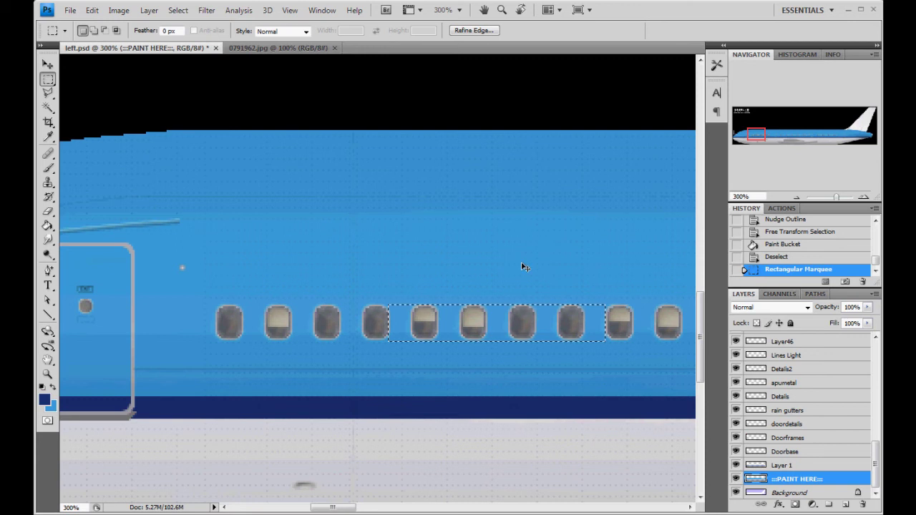
click(523, 267)
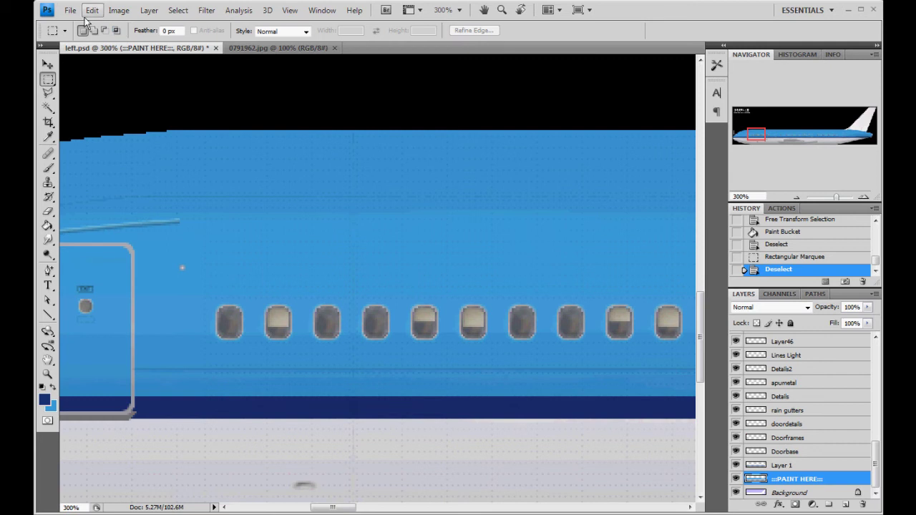
key(ctrl+n)
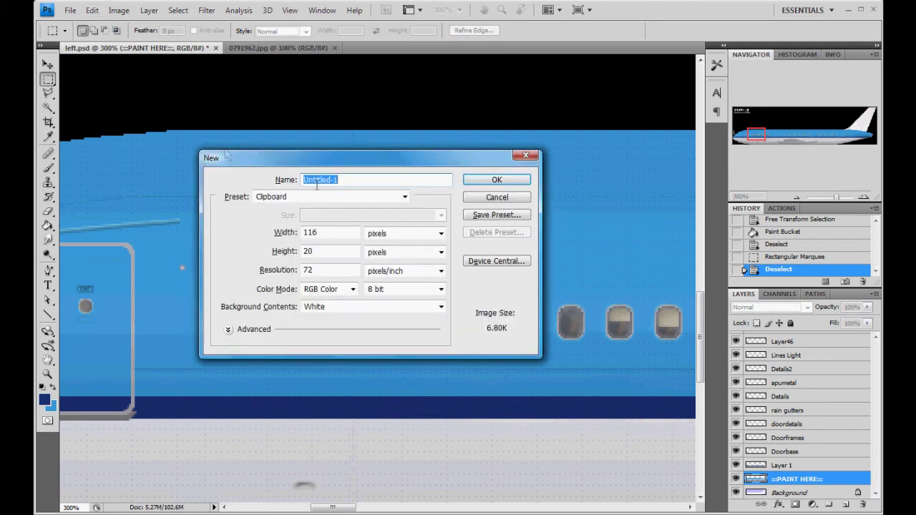
click(326, 234)
double_click(319, 232)
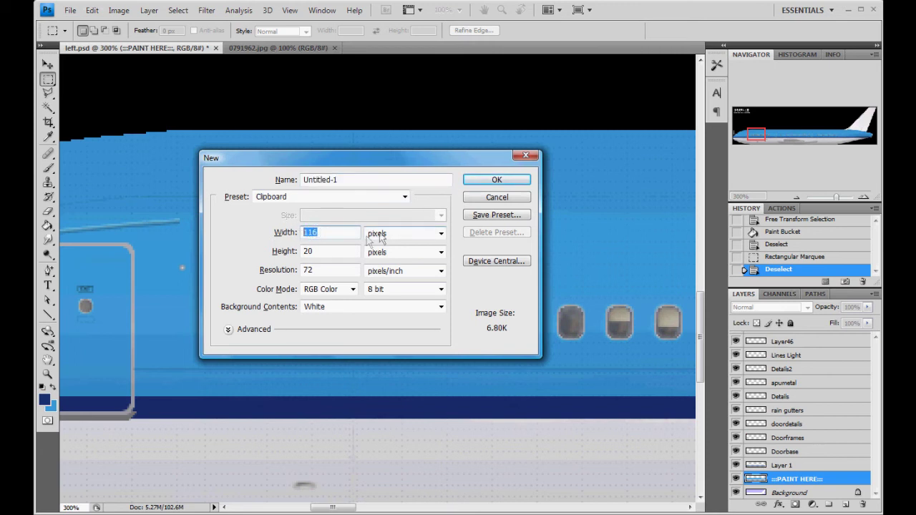
click(494, 197)
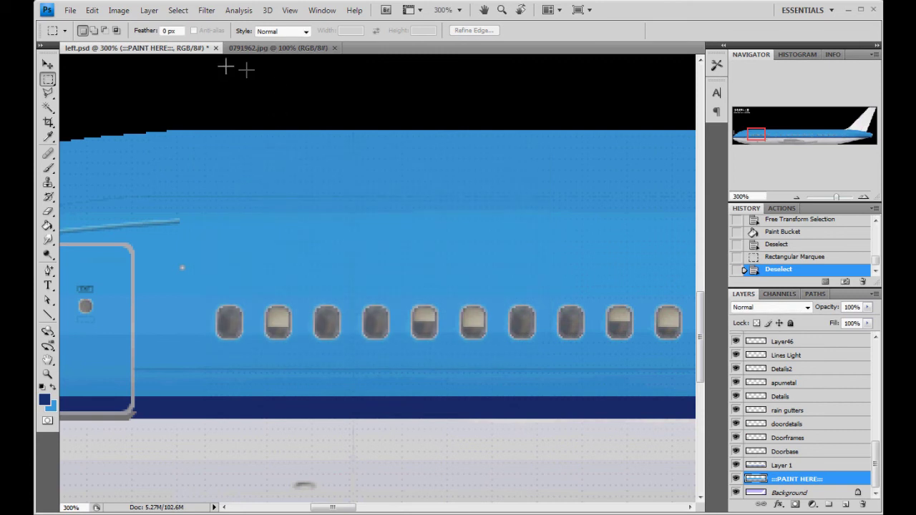
click(70, 10)
Open KLM.eps, rasterised at a width of 116 pixels
click(79, 39)
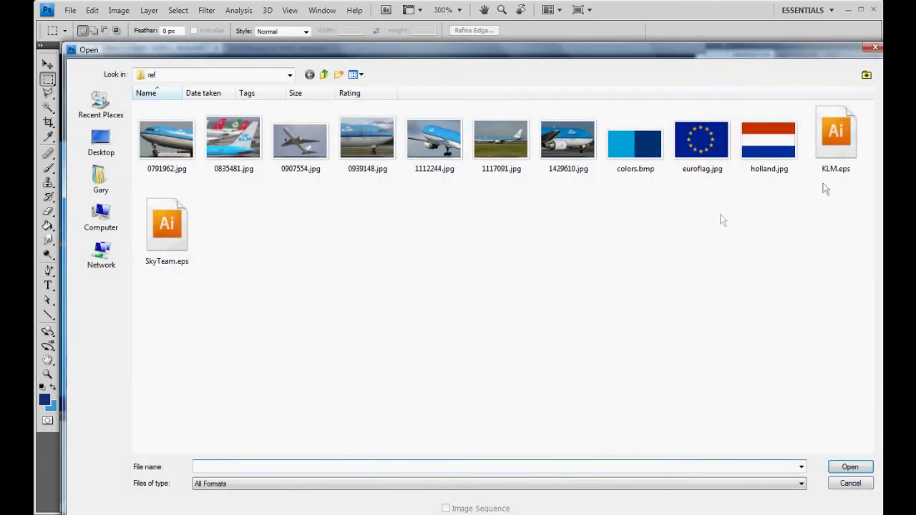
click(836, 143)
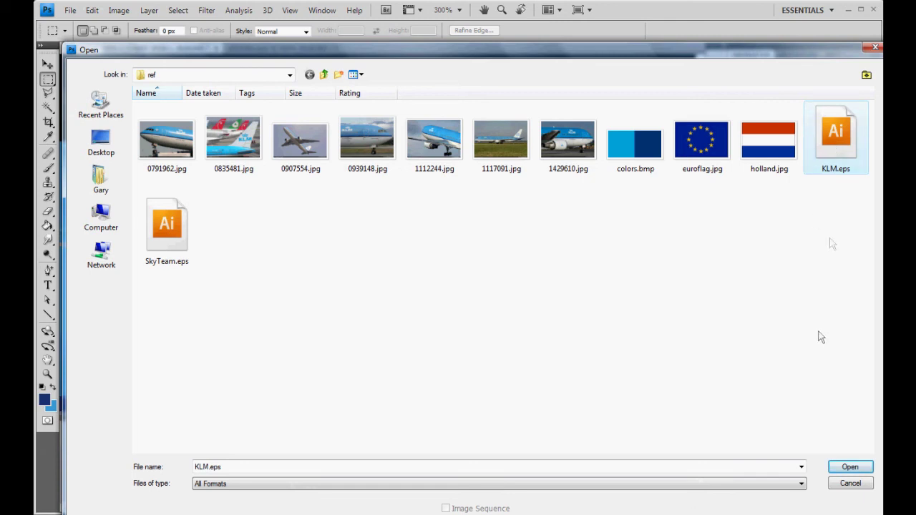
click(848, 469)
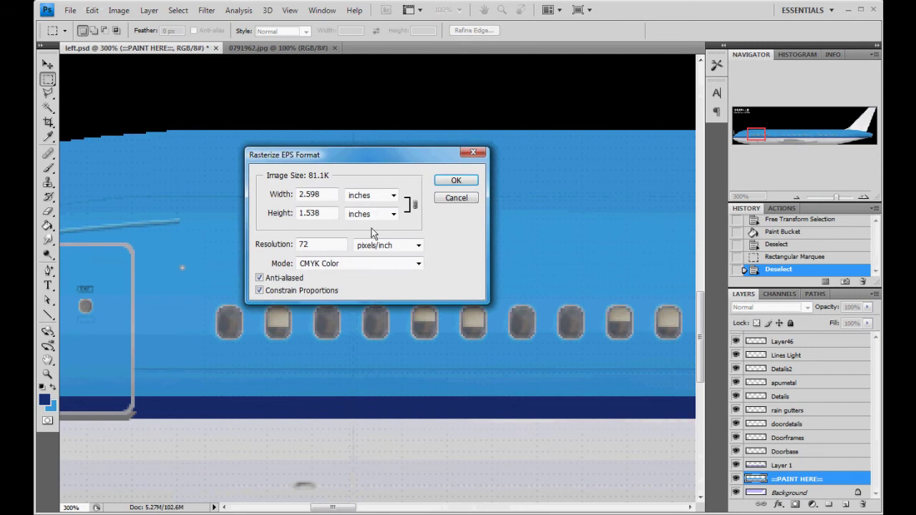
click(371, 195)
click(359, 217)
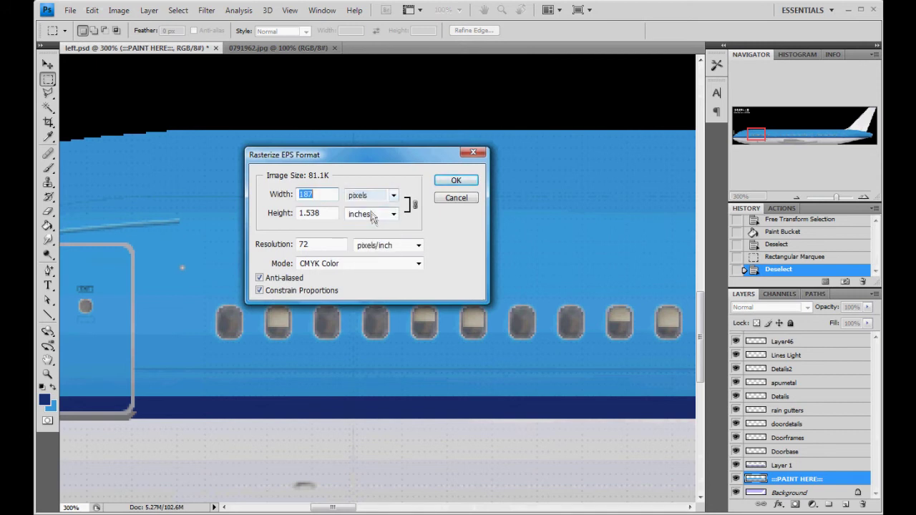
click(370, 214)
click(356, 236)
double_click(322, 194)
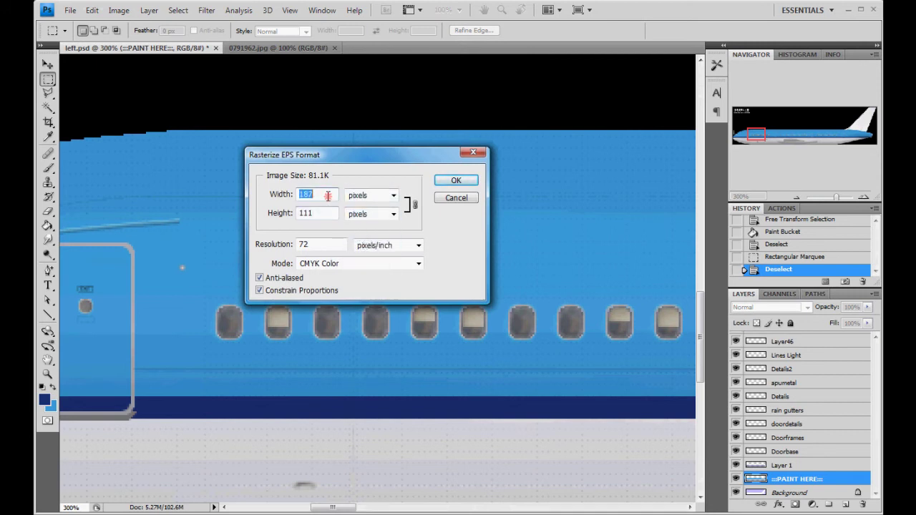
text(116)
click(456, 180)
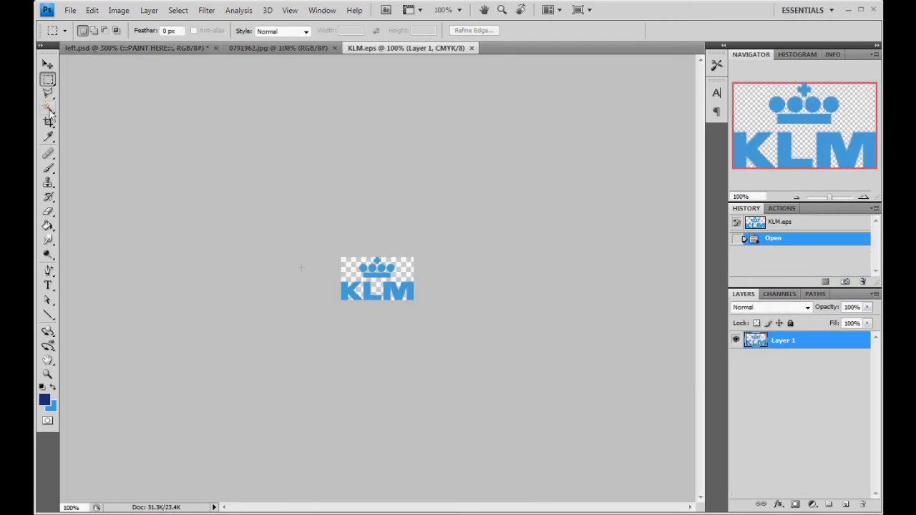
Select the whole KLM logo and paste it into left.psd as a new layer
key(v)
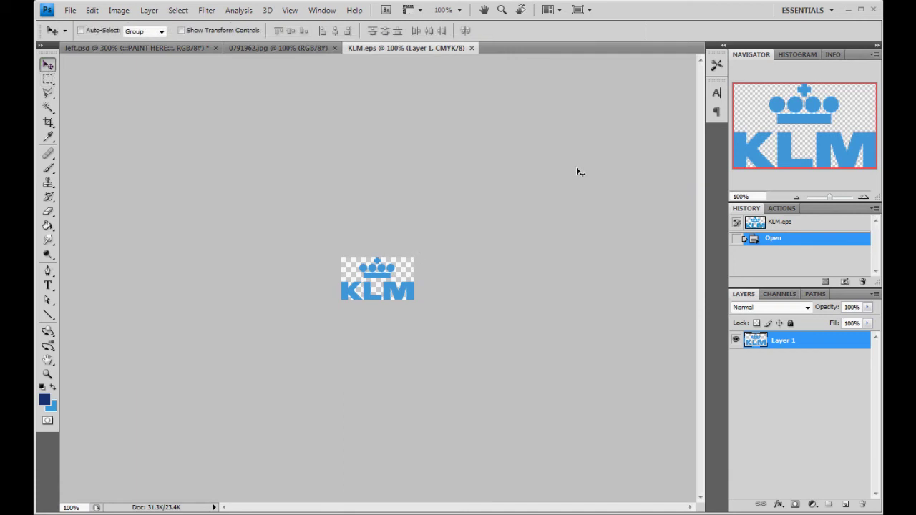
key(ctrl+a)
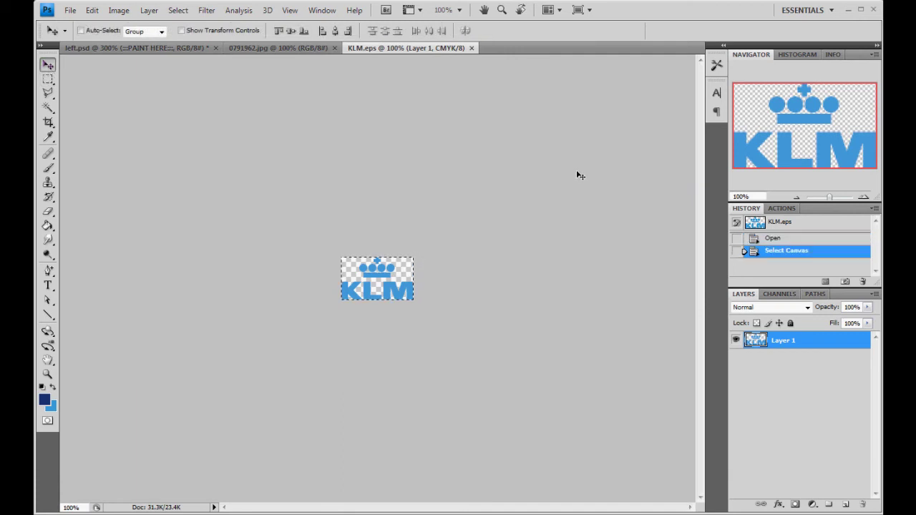
click(192, 50)
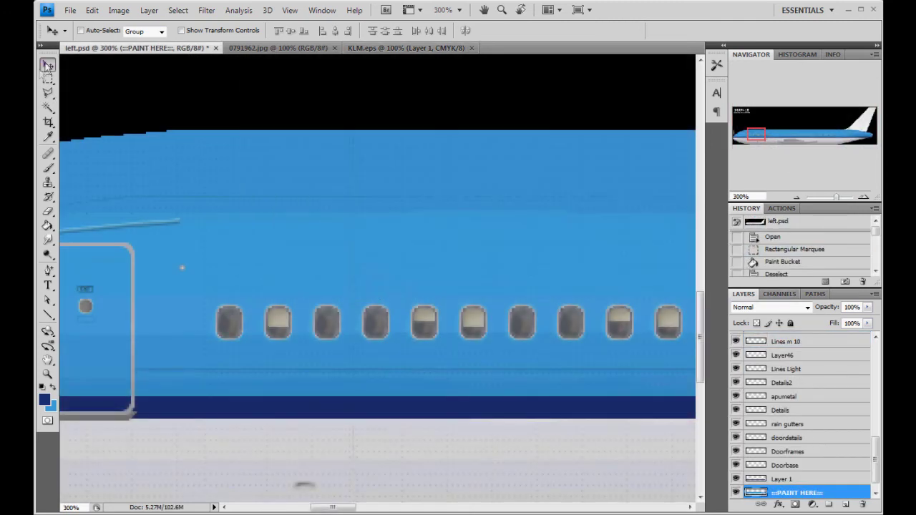
key(ctrl+v)
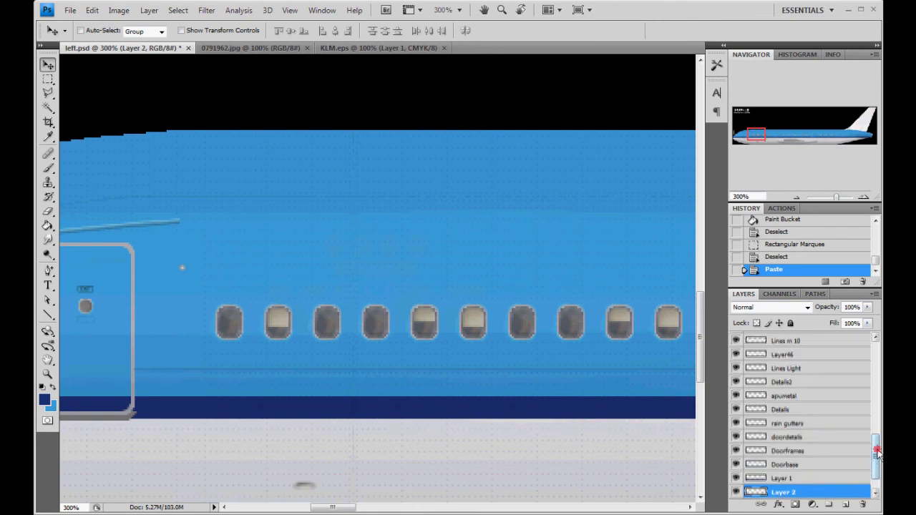
scroll(823, 451, down, 2)
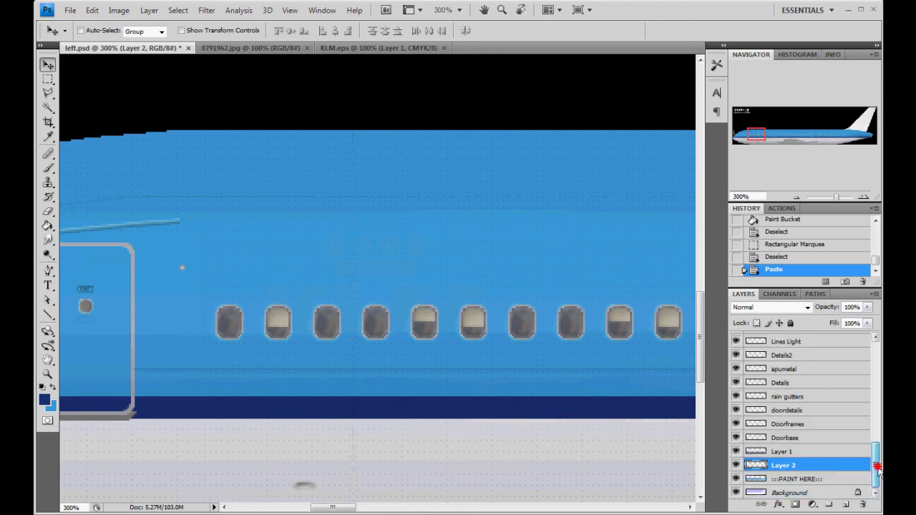
Give Layer 2 a white (ffffff) Color Overlay and drag the logo up above the windows
double_click(831, 466)
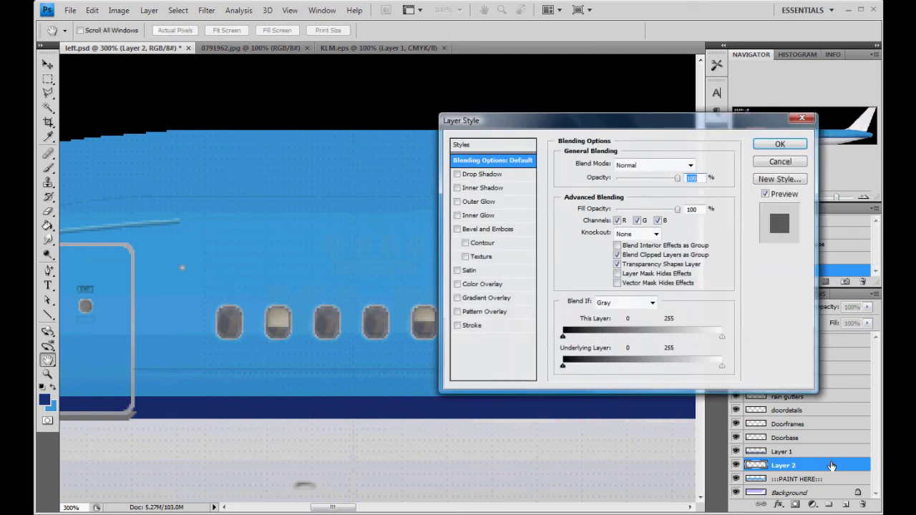
click(473, 285)
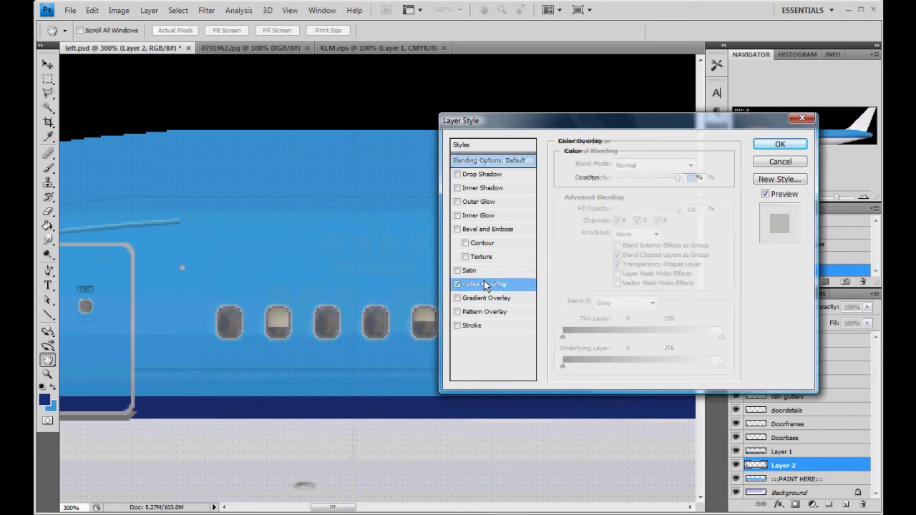
click(694, 164)
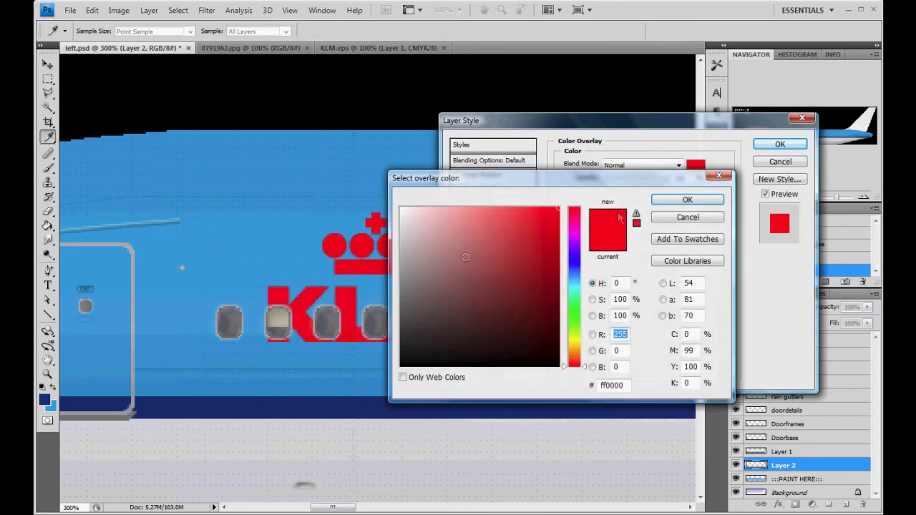
drag(458, 243, 410, 201)
click(687, 199)
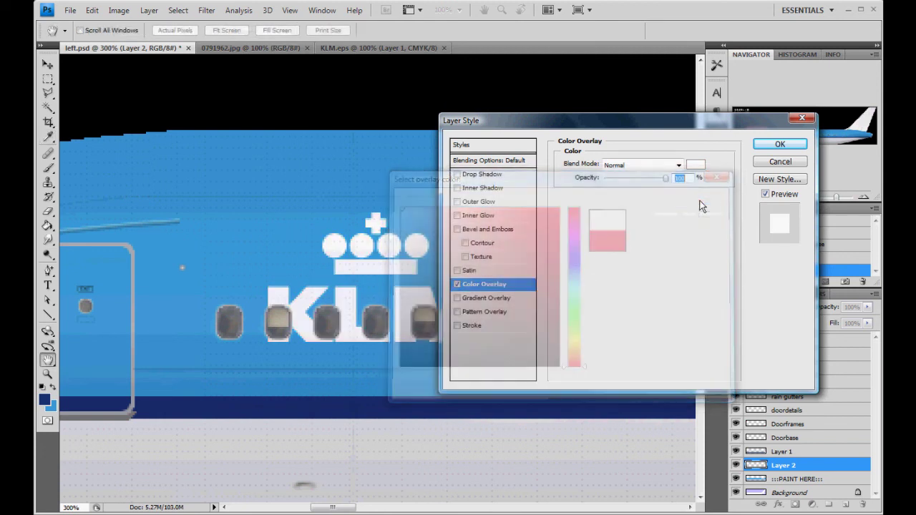
click(777, 146)
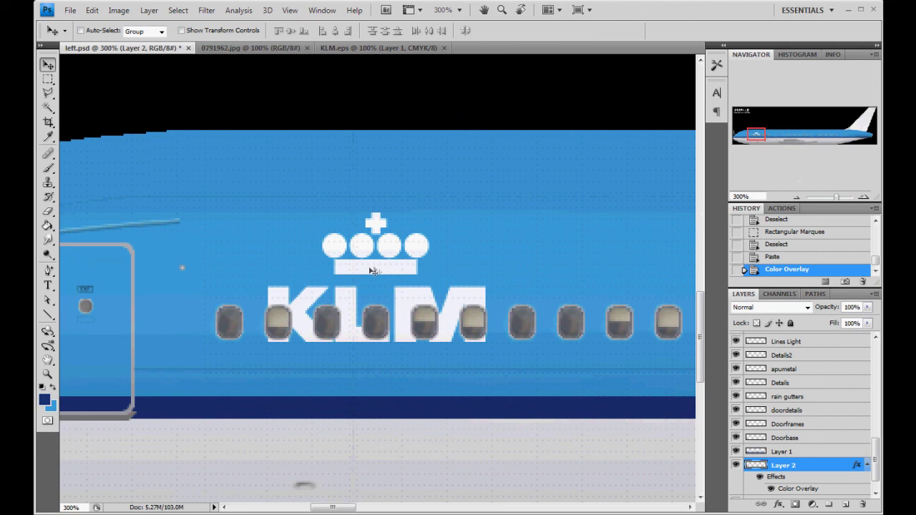
drag(370, 269, 456, 226)
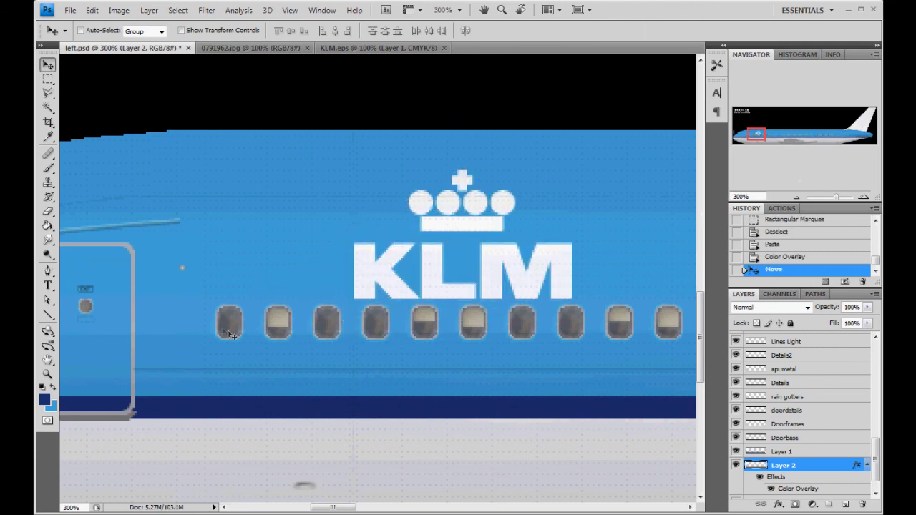
Shift the white KLM logo right and nudge it up, checking placement against 0791962.jpg
drag(413, 266, 445, 268)
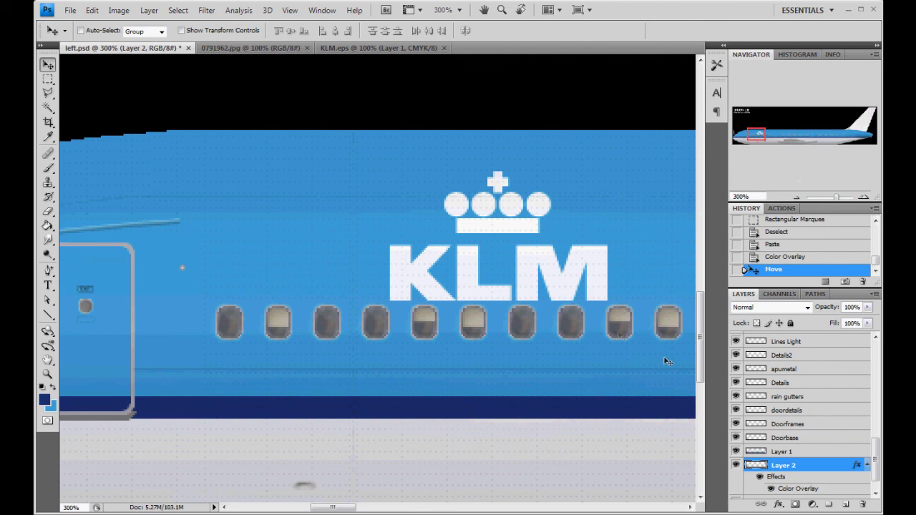
click(280, 42)
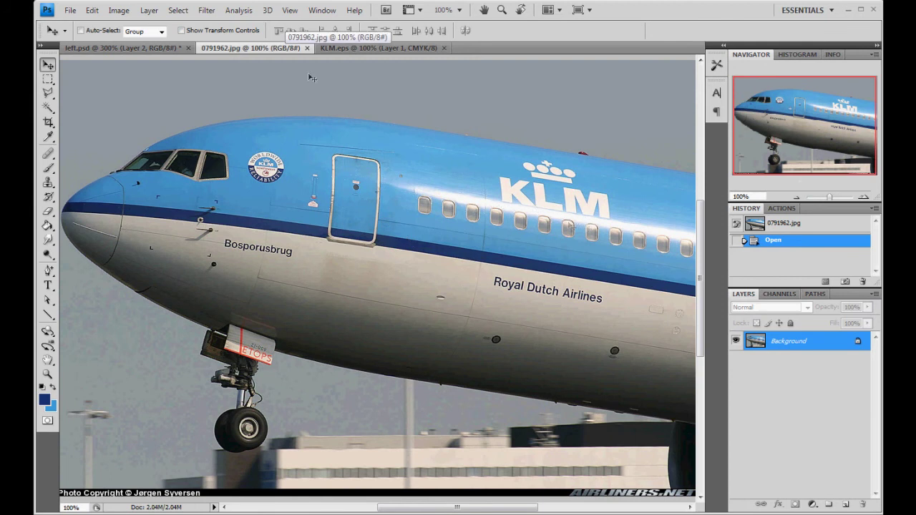
click(153, 48)
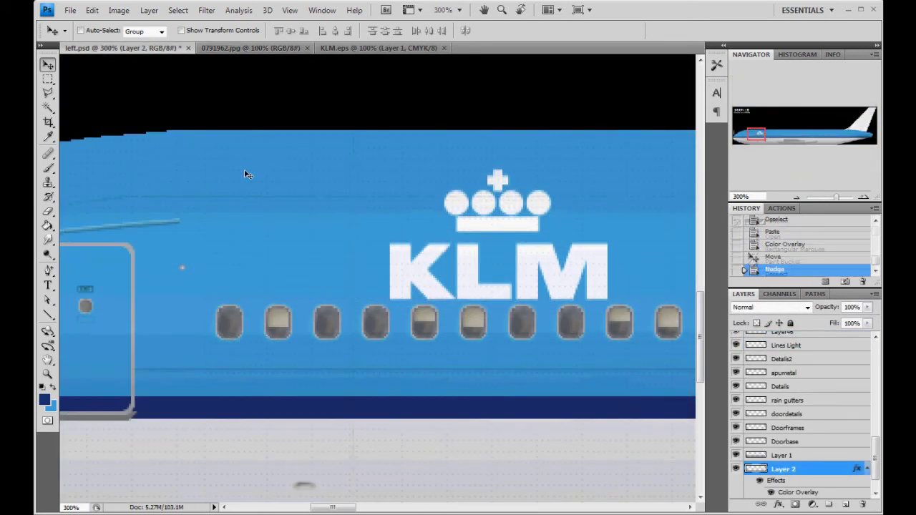
key(Up)
key(Up)
key(Up)
key(Up)
key(Up)
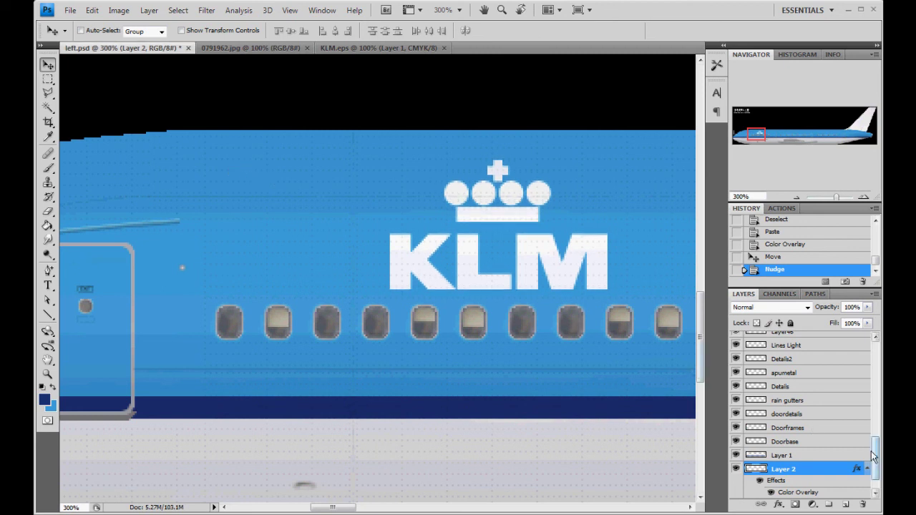
scroll(871, 450, down, 2)
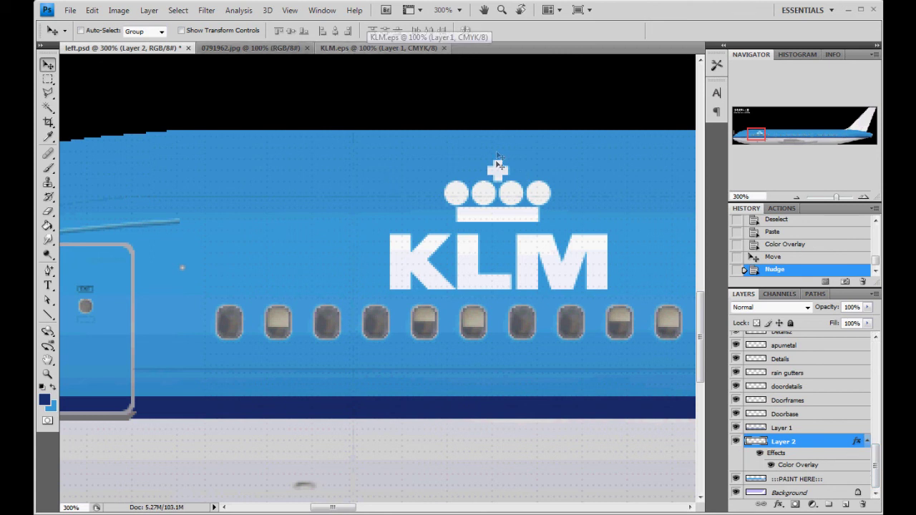
click(275, 48)
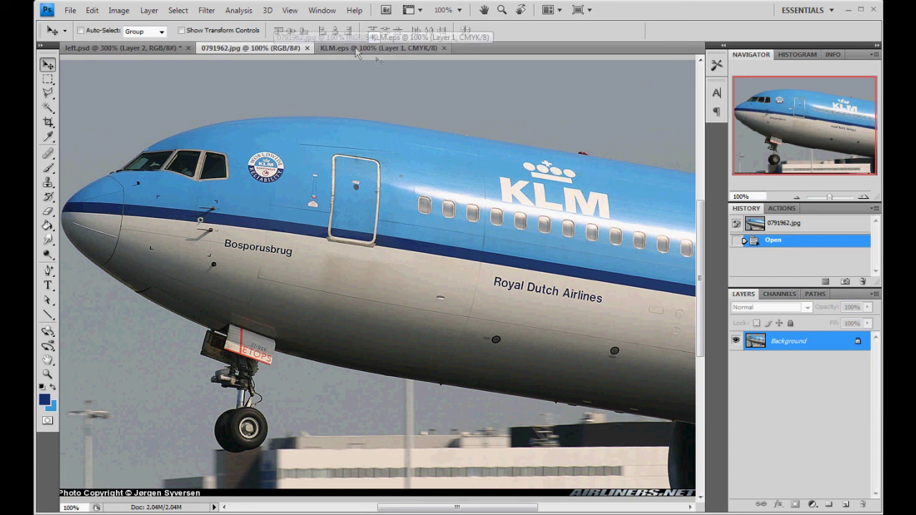
click(159, 48)
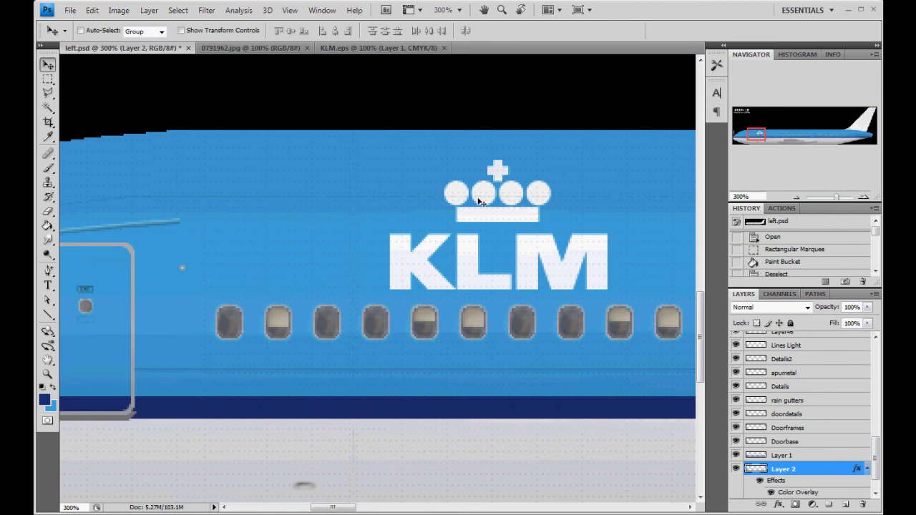
Free Transform the KLM logo down to about 87% height, then zoom out to 100%
key(ctrl+t)
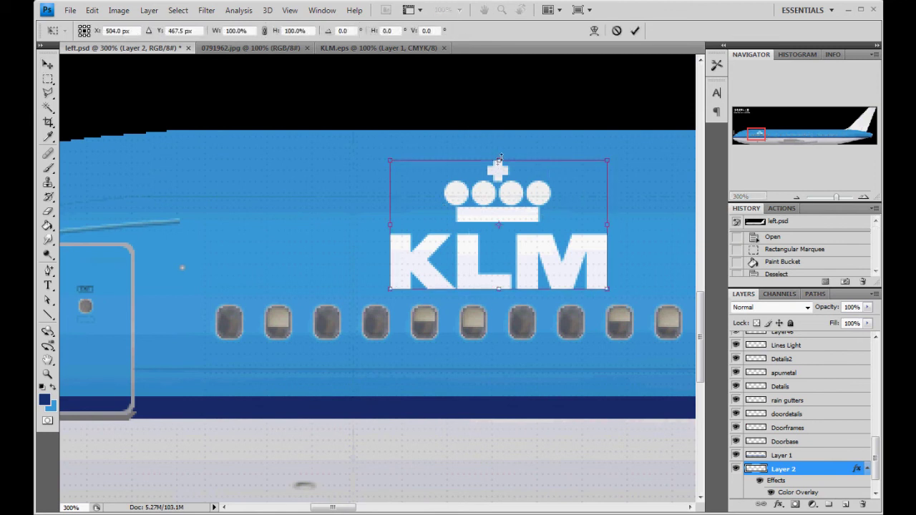
drag(498, 163, 498, 180)
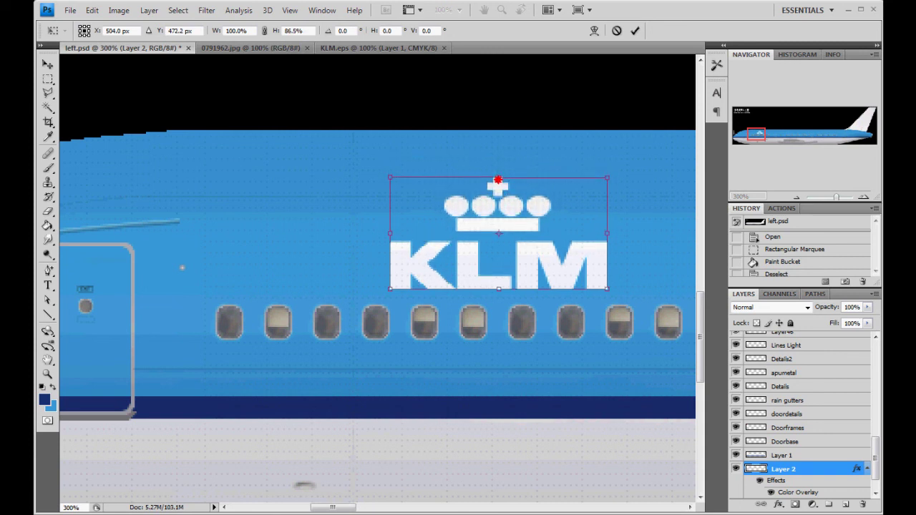
key(Return)
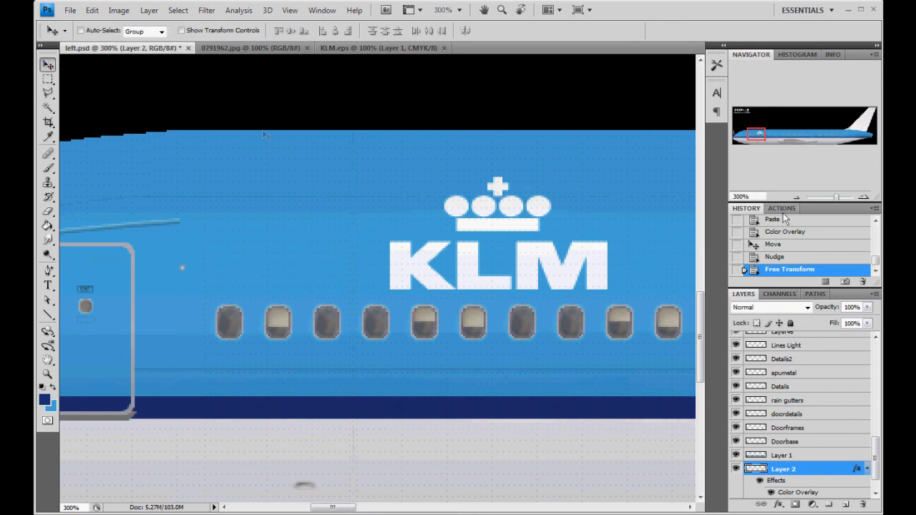
click(796, 196)
click(797, 196)
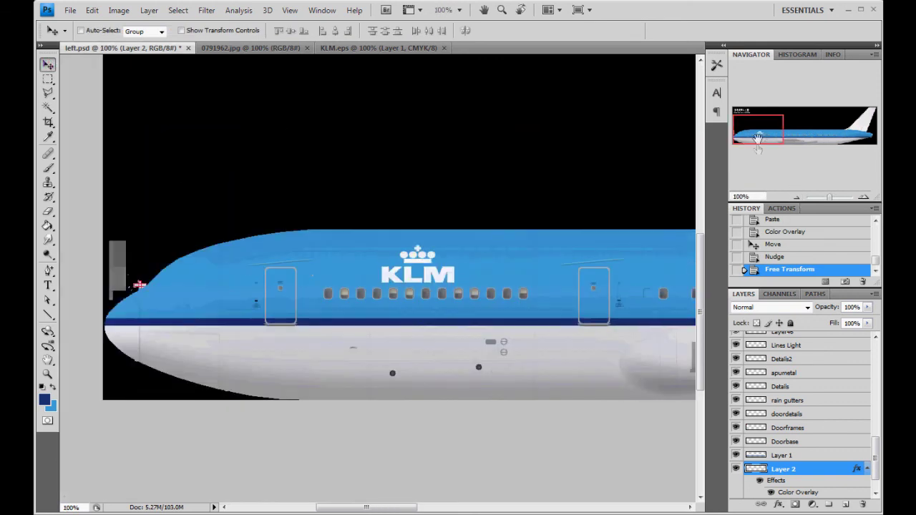
drag(758, 143, 760, 136)
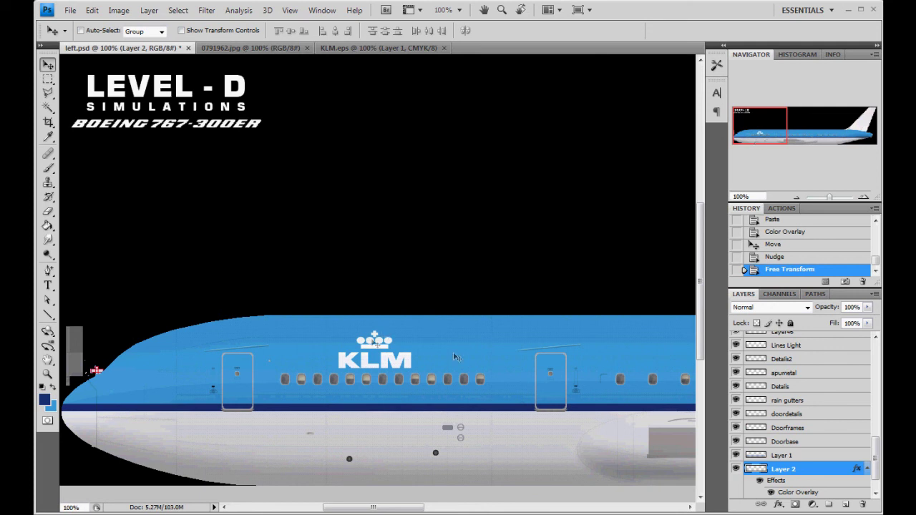
drag(762, 137, 763, 156)
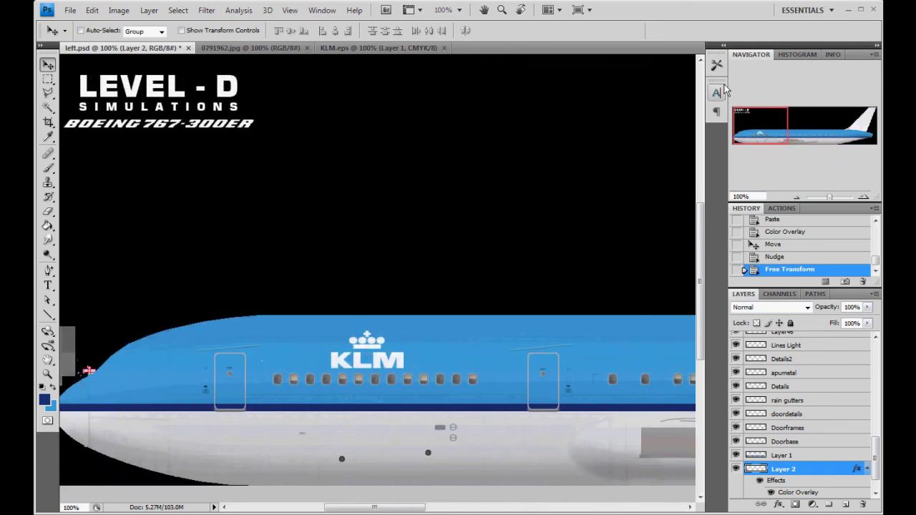